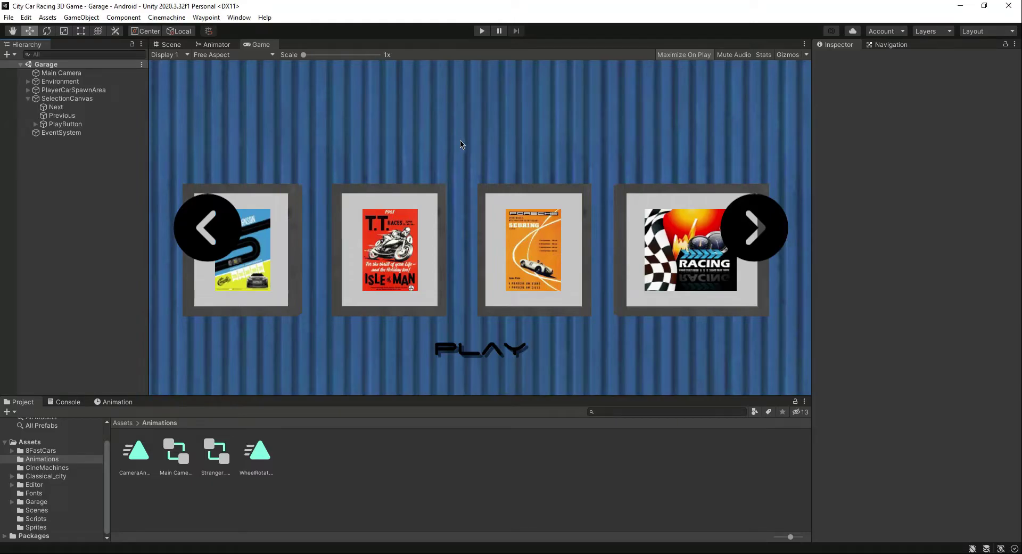
Create a UI Canvas in the Garage scene and rename it SelectCarCanvas.
click(28, 99)
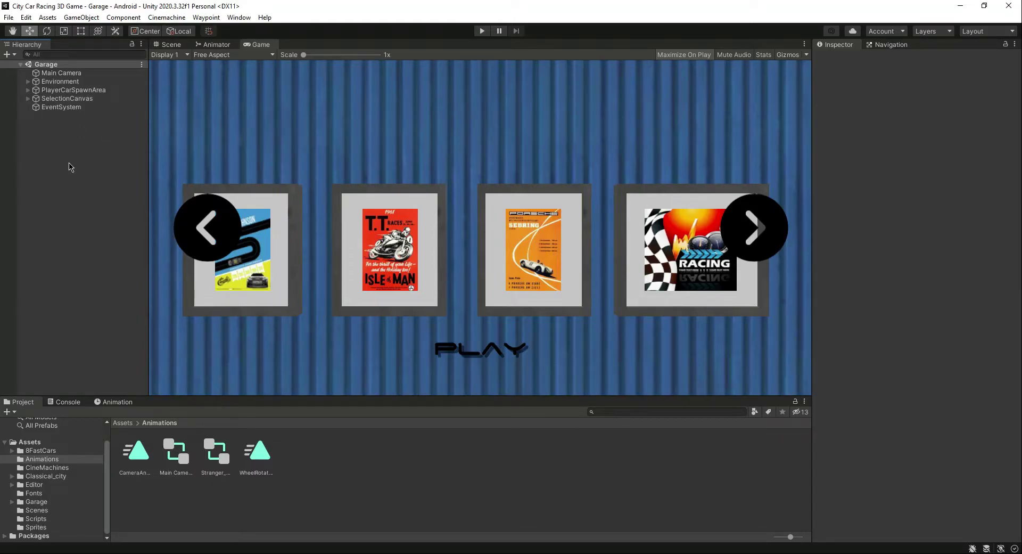
right_click(69, 166)
mouse_move(137, 360)
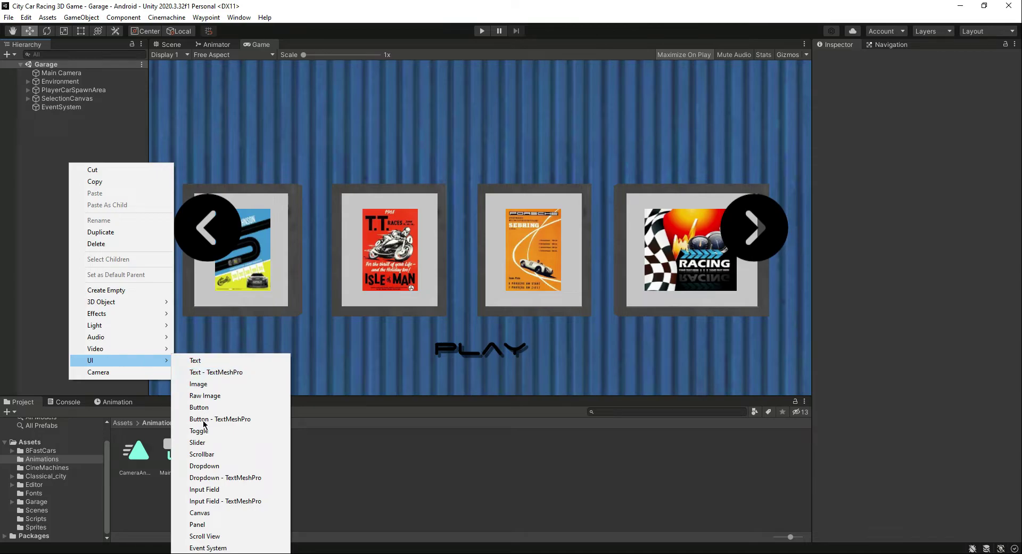
click(201, 512)
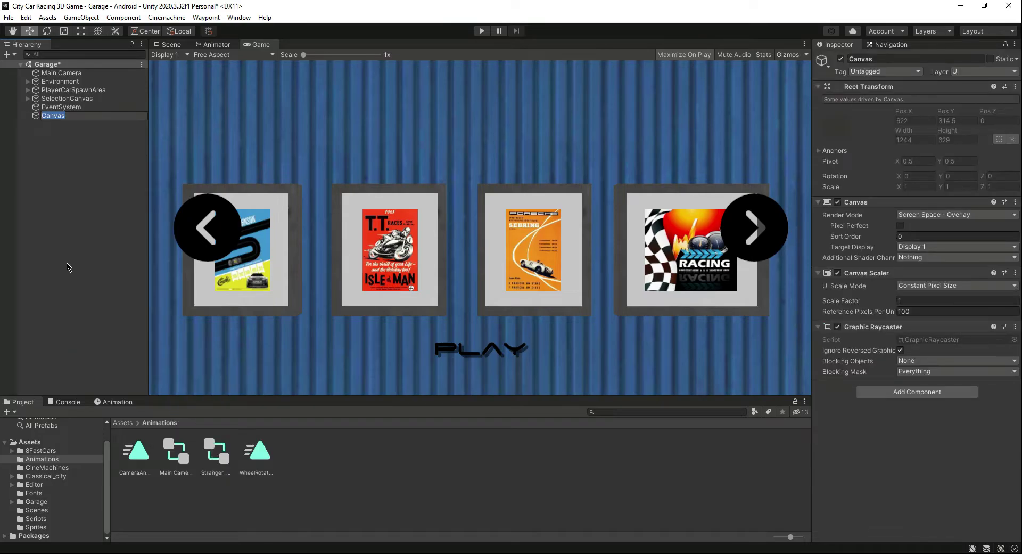
key(Home)
text(SelectCar)
key(Return)
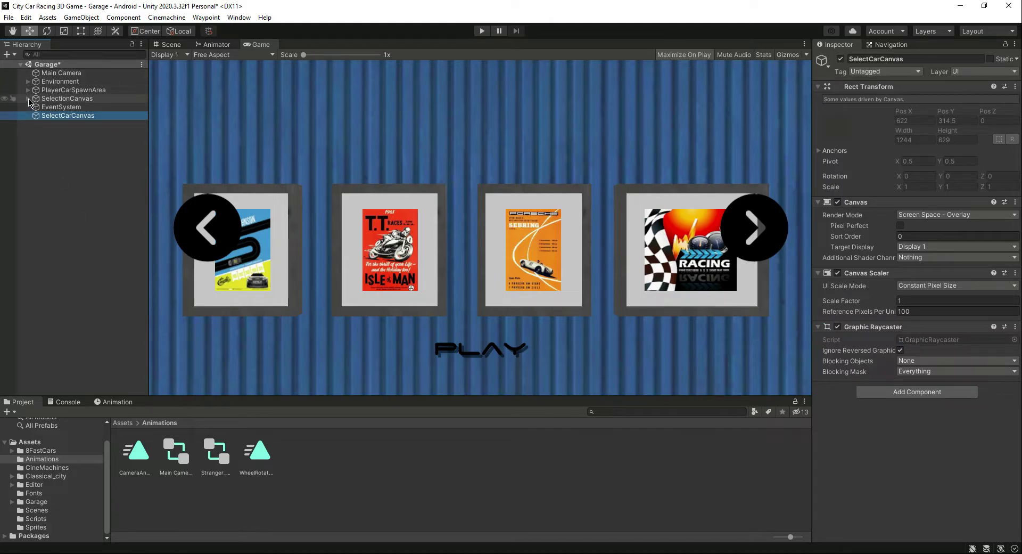
Move PlayButton out of SelectionCanvas and into SelectCarCanvas.
click(29, 99)
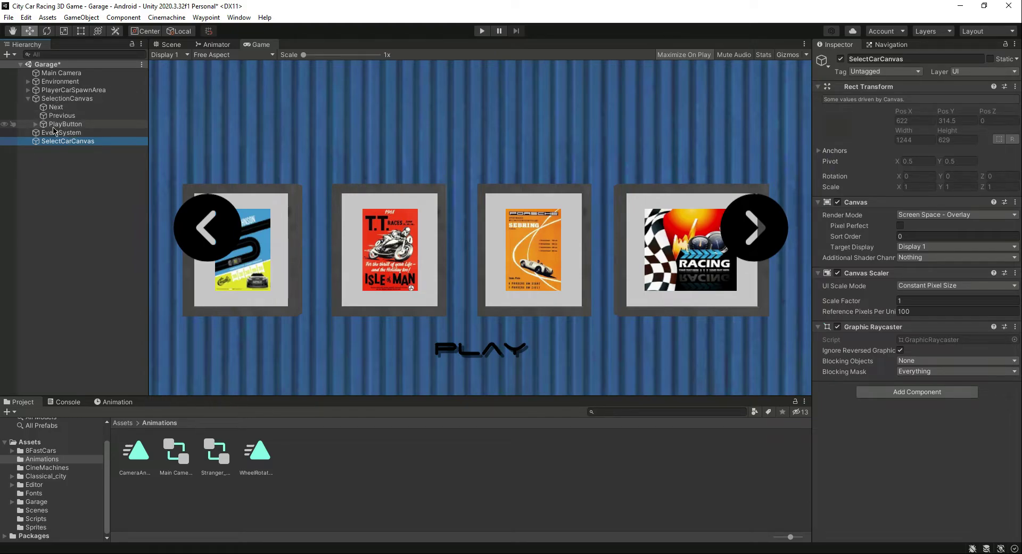
click(56, 125)
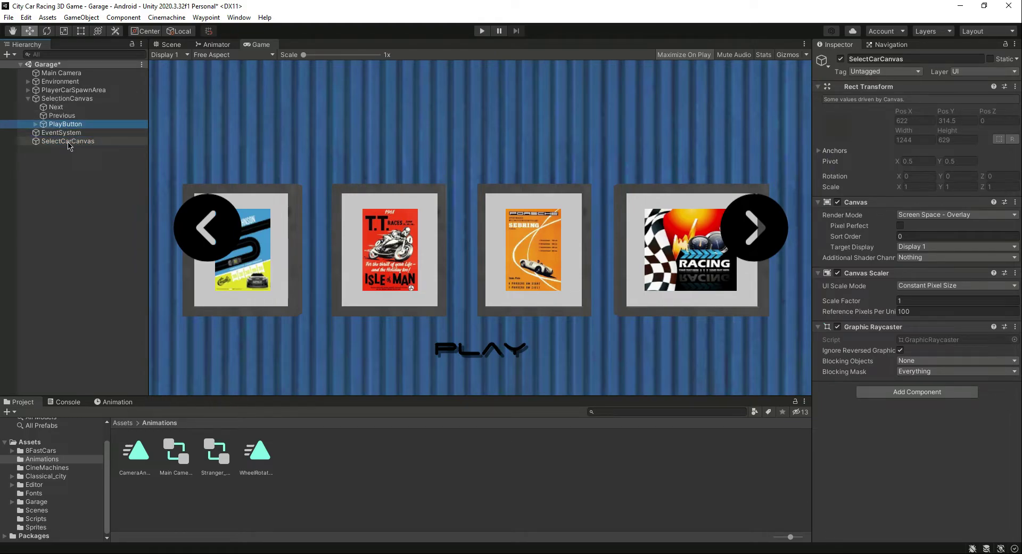
drag(69, 145, 62, 142)
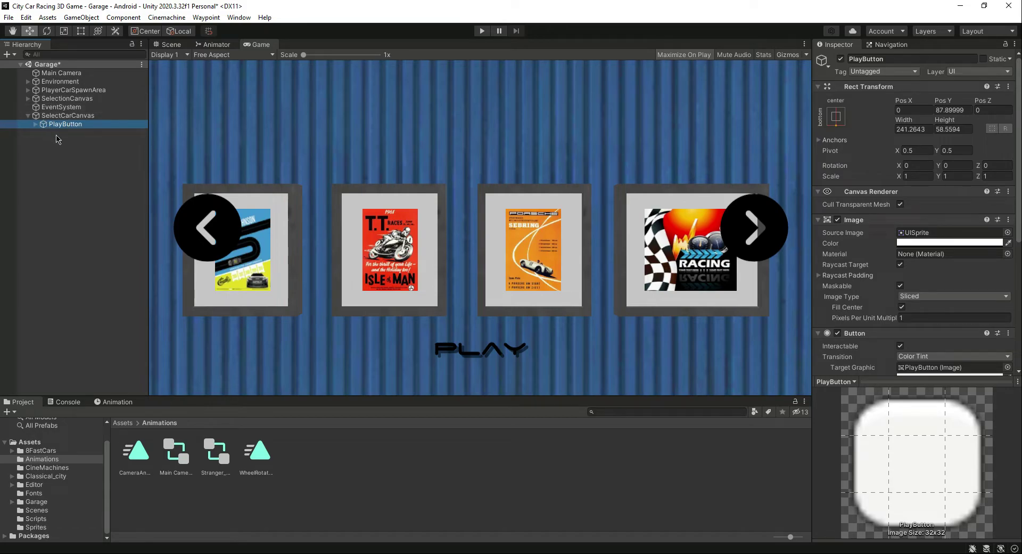
click(65, 149)
click(77, 116)
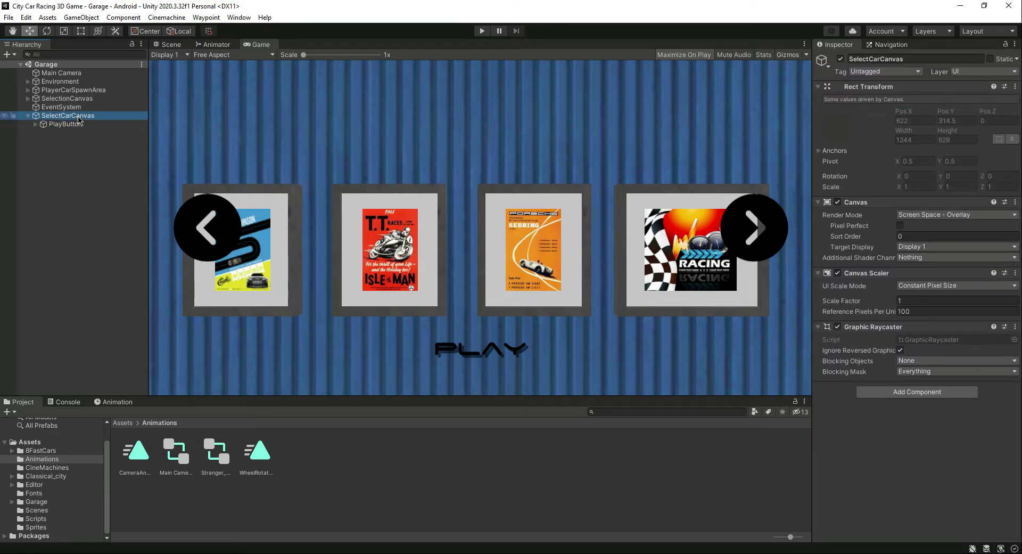
Duplicate PlayButton, rename the copy SkipButton, and save the scene.
click(77, 126)
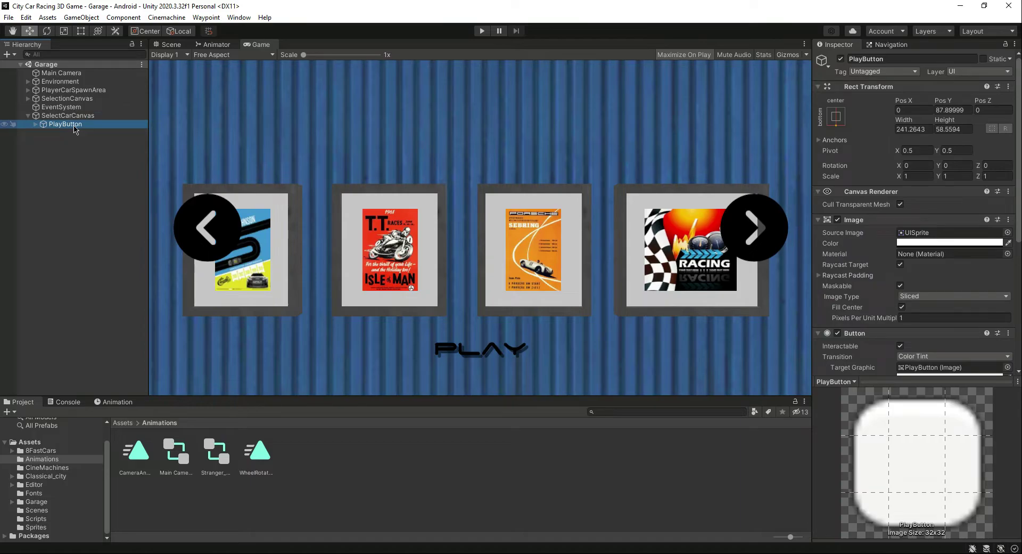
key(ctrl+d)
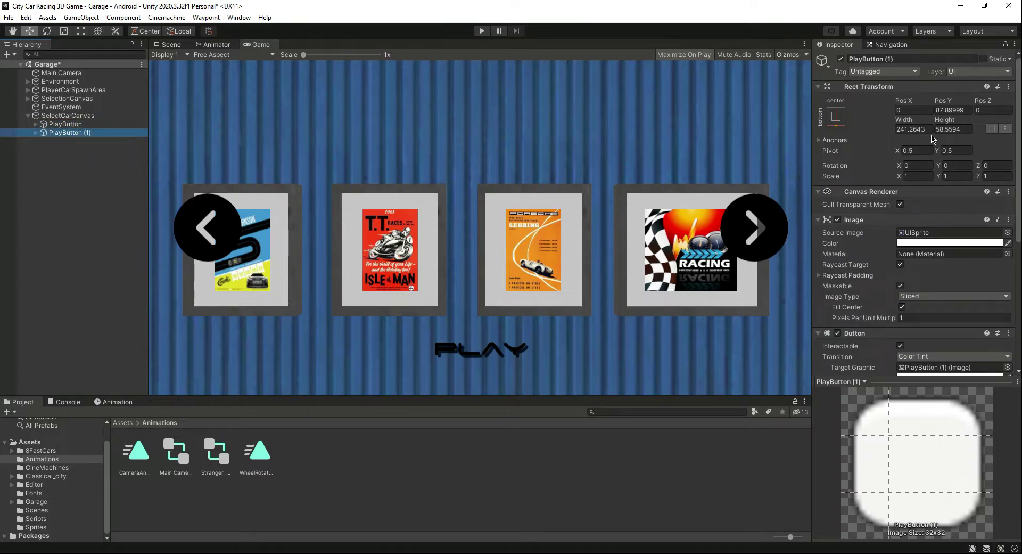
click(911, 58)
click(911, 59)
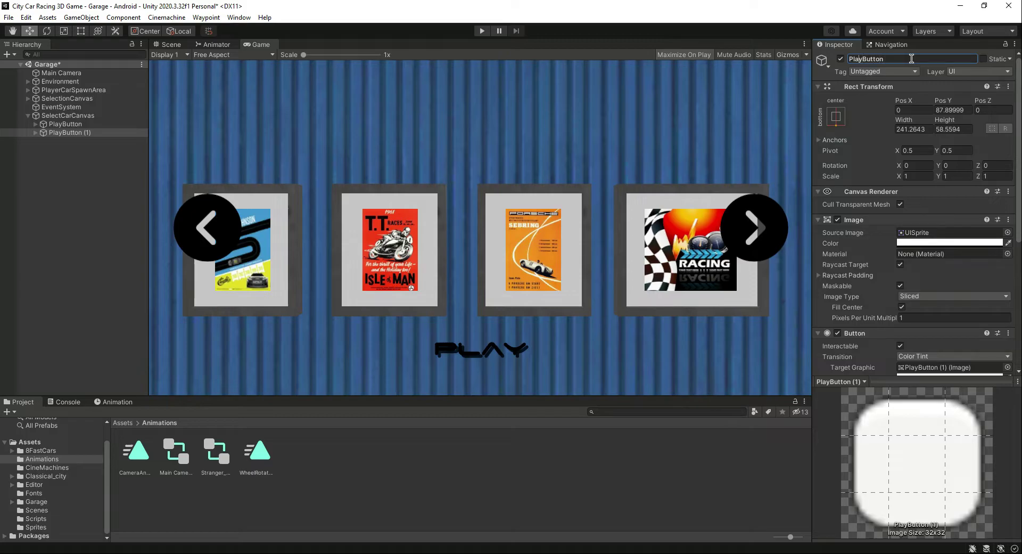
key(BackSpace)
key(BackSpace)
key(BackSpace)
key(BackSpace)
text(Skip)
key(Return)
key(ctrl+s)
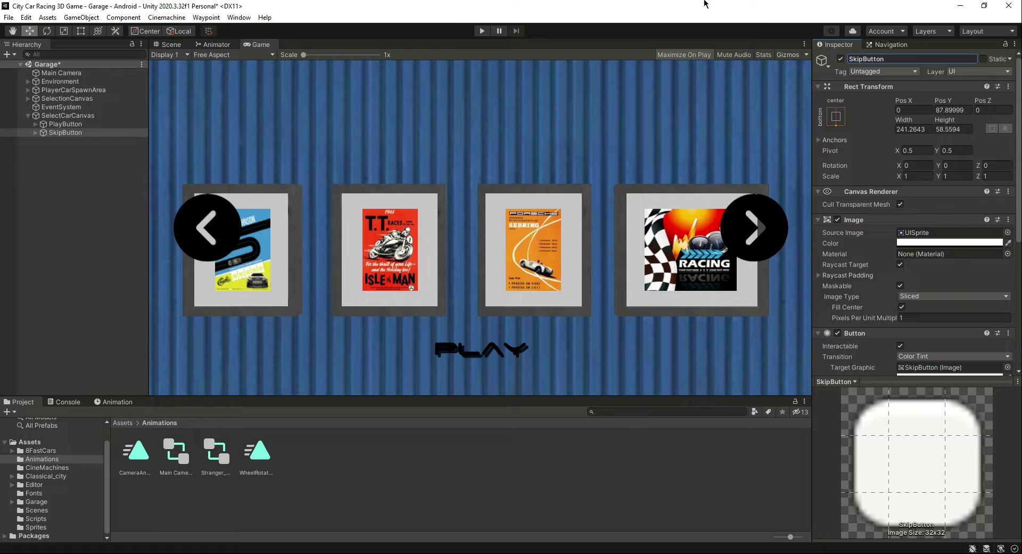
Change SkipButton's Text label from Play to Skip and save.
click(35, 133)
click(59, 141)
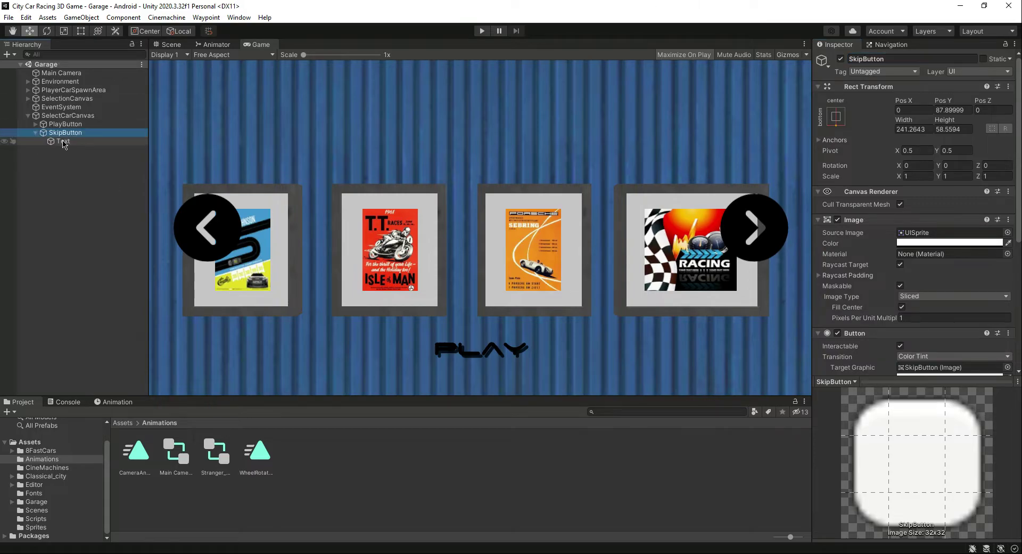
click(866, 246)
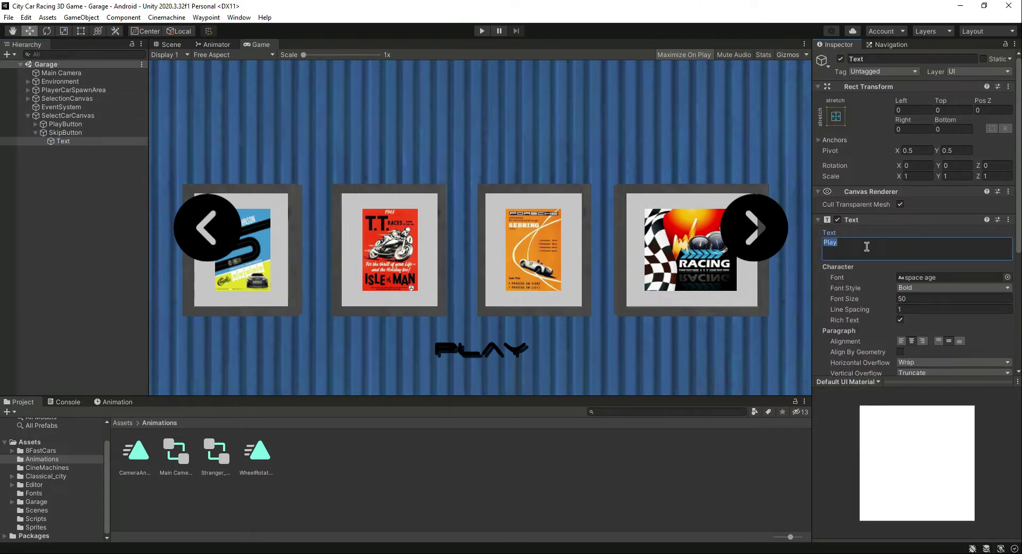
text(Skip)
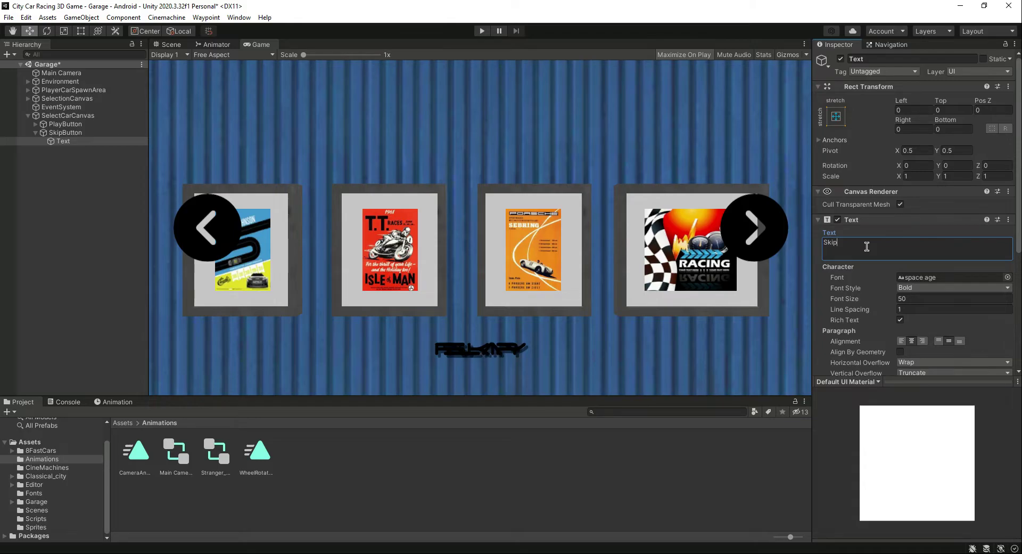
key(ctrl+s)
Deactivate PlayButton so only the SKIP button remains, then return to the Scene view.
click(36, 133)
click(36, 124)
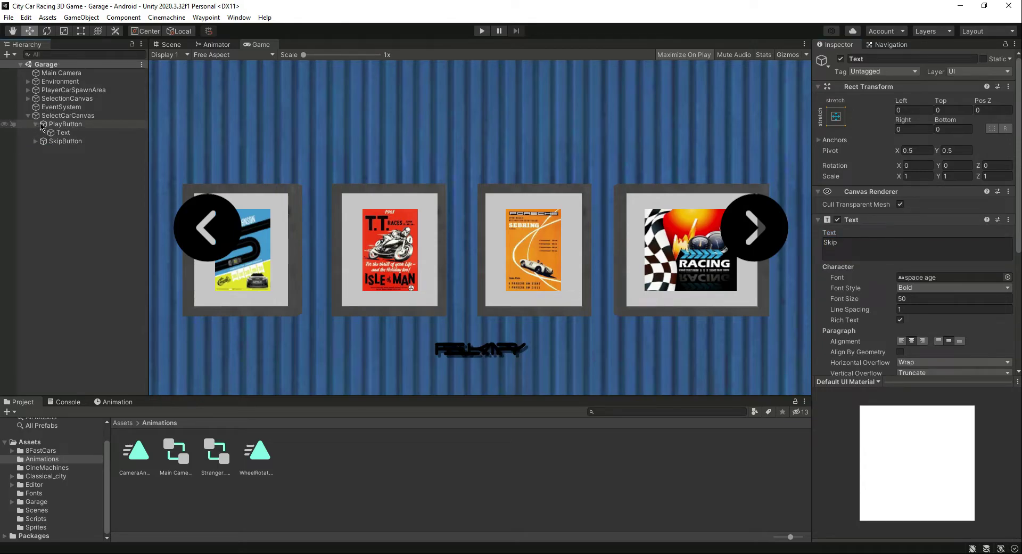
click(36, 124)
click(59, 124)
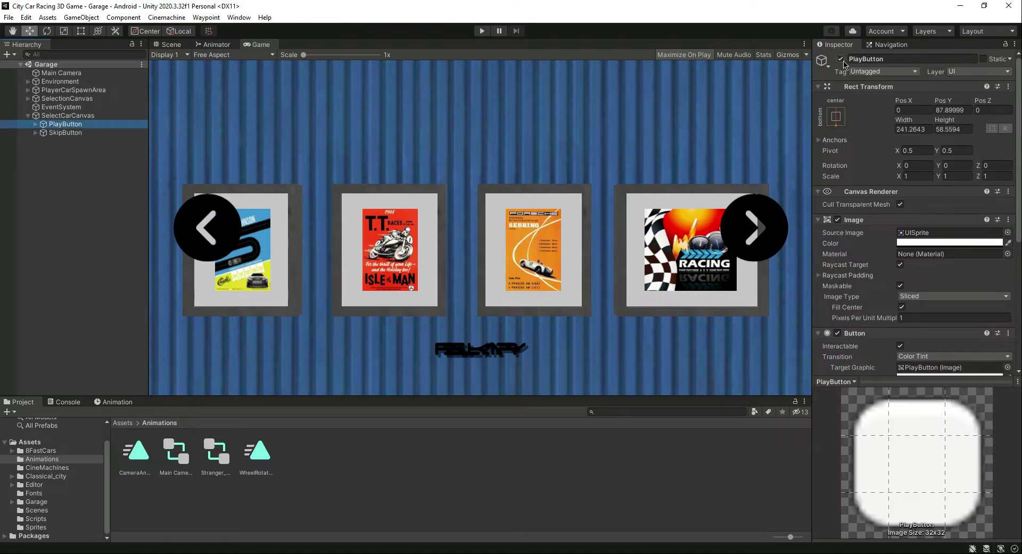
click(840, 59)
click(82, 201)
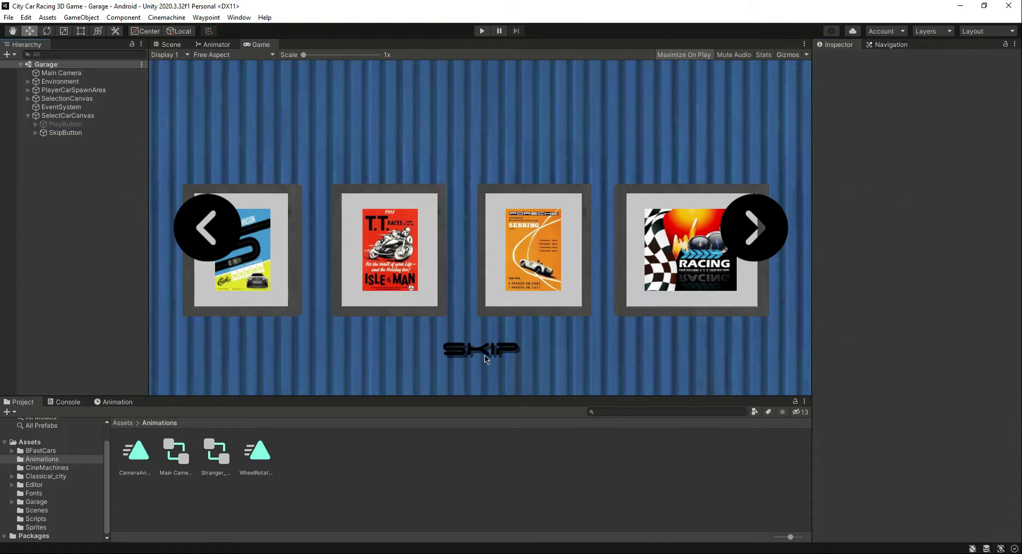
click(169, 45)
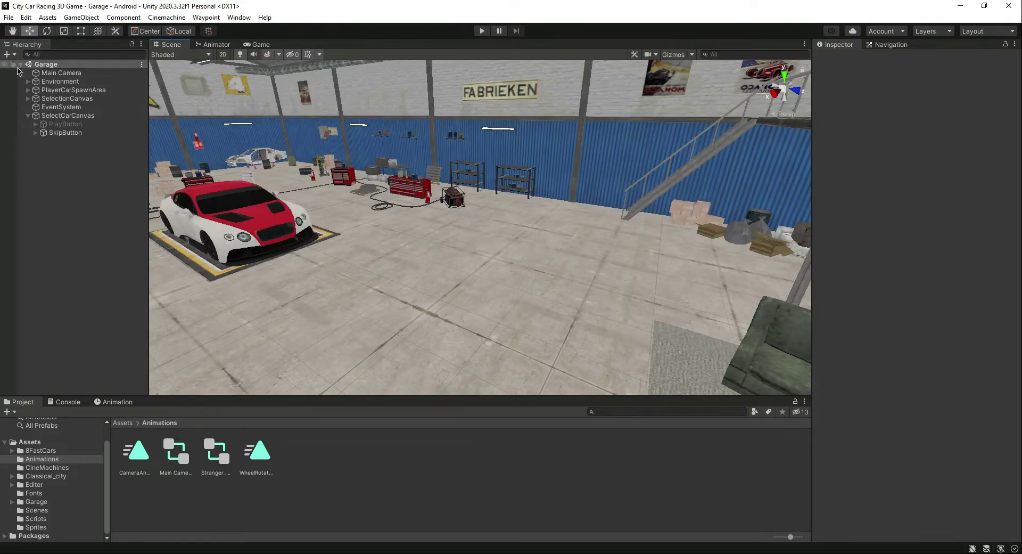
Frame the garage car in the Scene view and show Main Camera's CameraAnim keyframes.
click(57, 74)
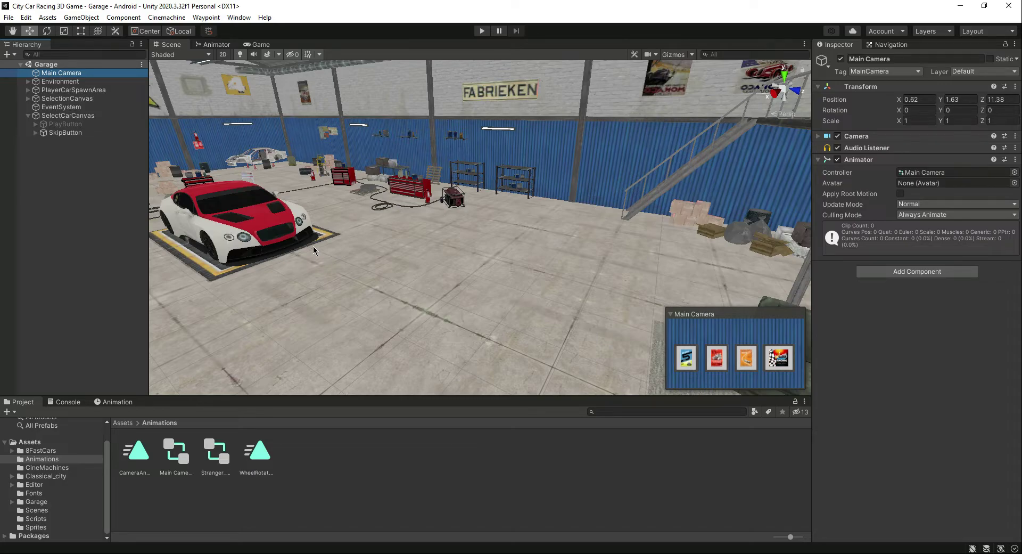
alt+drag(313, 250, 282, 213)
scroll(278, 196, up, 5)
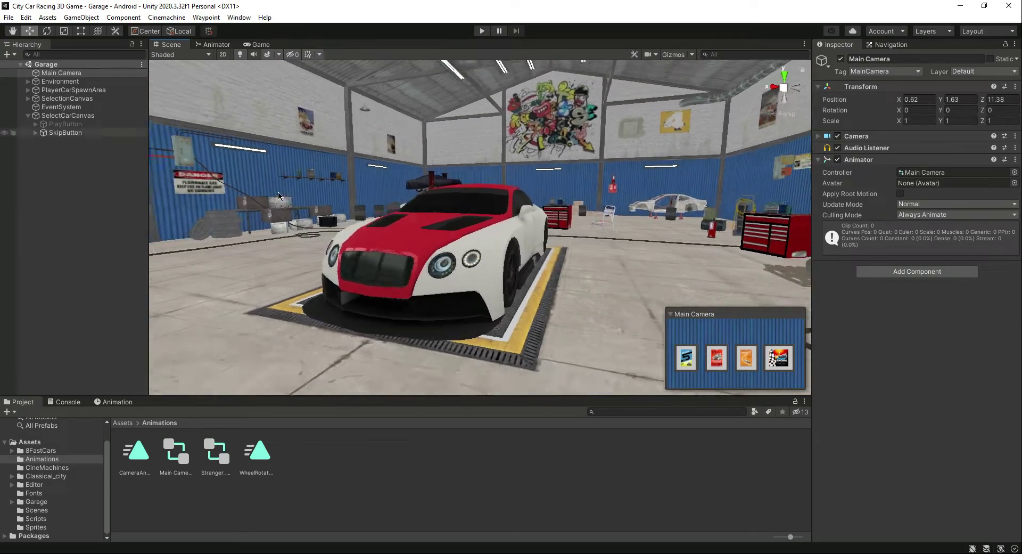
scroll(278, 196, down, 2)
click(57, 73)
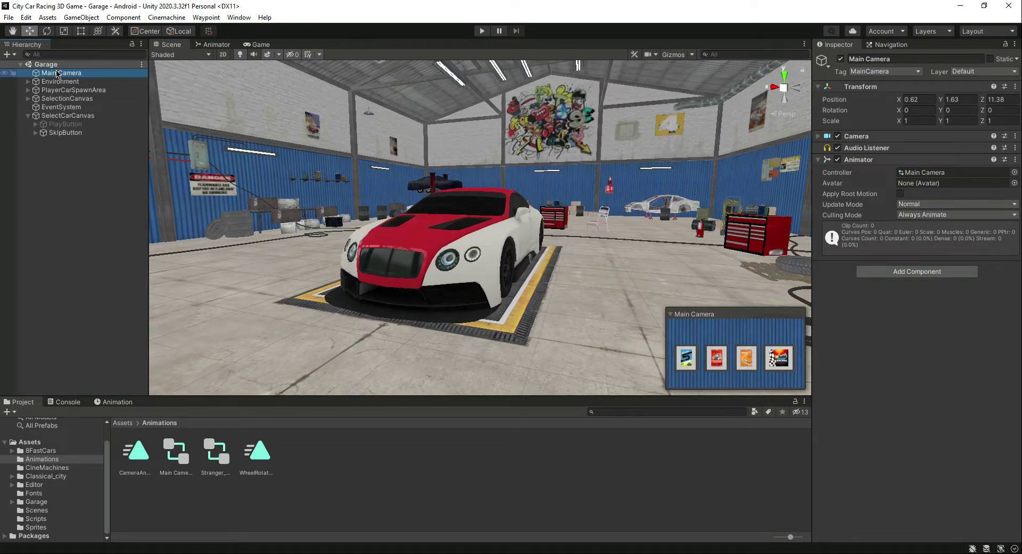
click(130, 402)
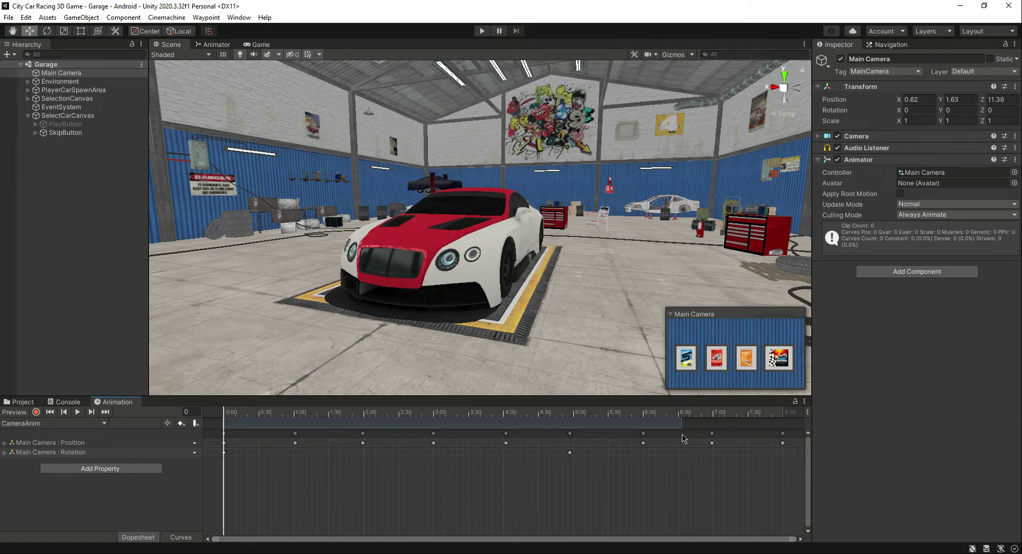
Scrub CameraAnim to its final keyframe and copy Main Camera's Transform component values.
drag(781, 418, 783, 417)
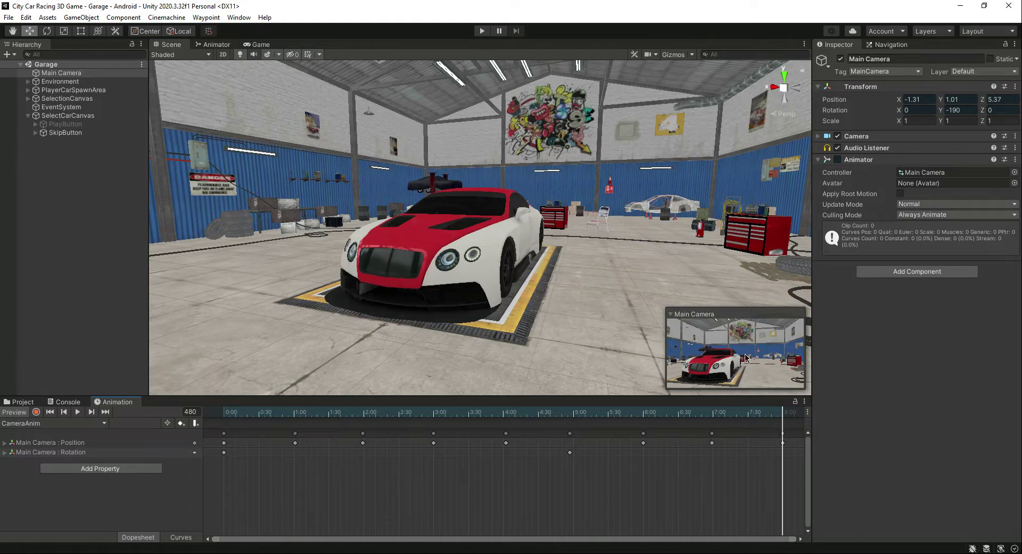
click(1015, 86)
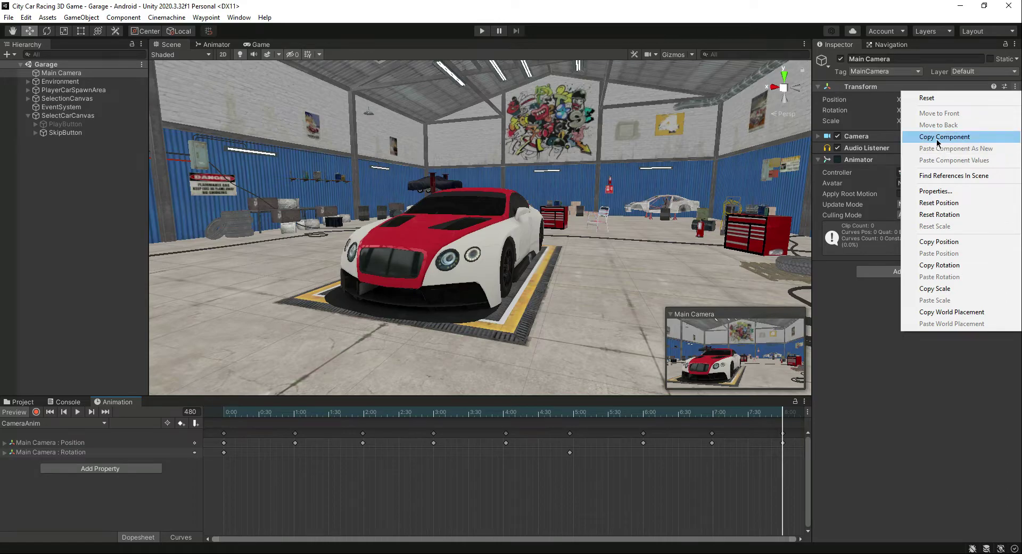
click(939, 137)
click(1015, 87)
click(977, 137)
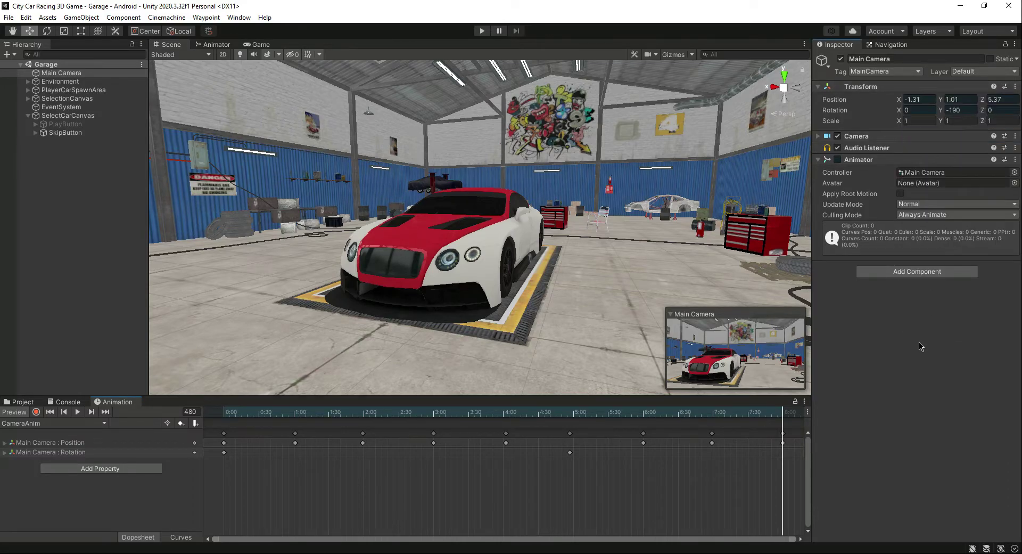
click(21, 400)
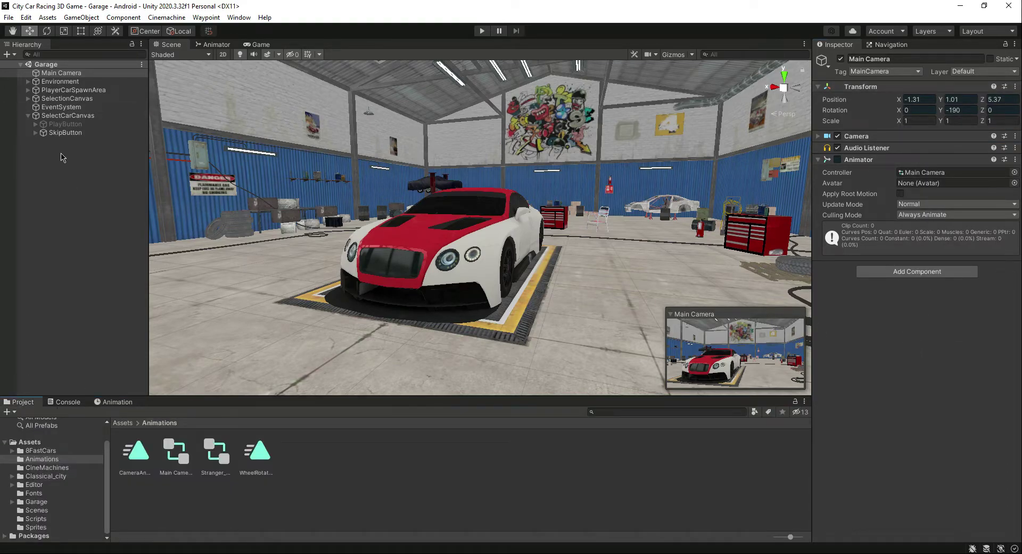
Add a new Camera object and place it just below Main Camera in the Hierarchy.
click(61, 73)
right_click(54, 169)
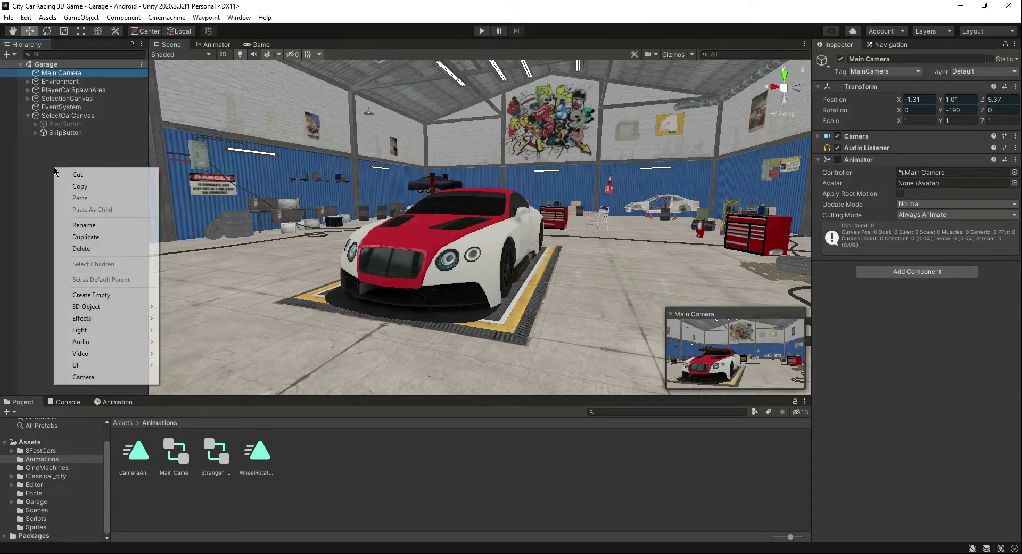
click(83, 377)
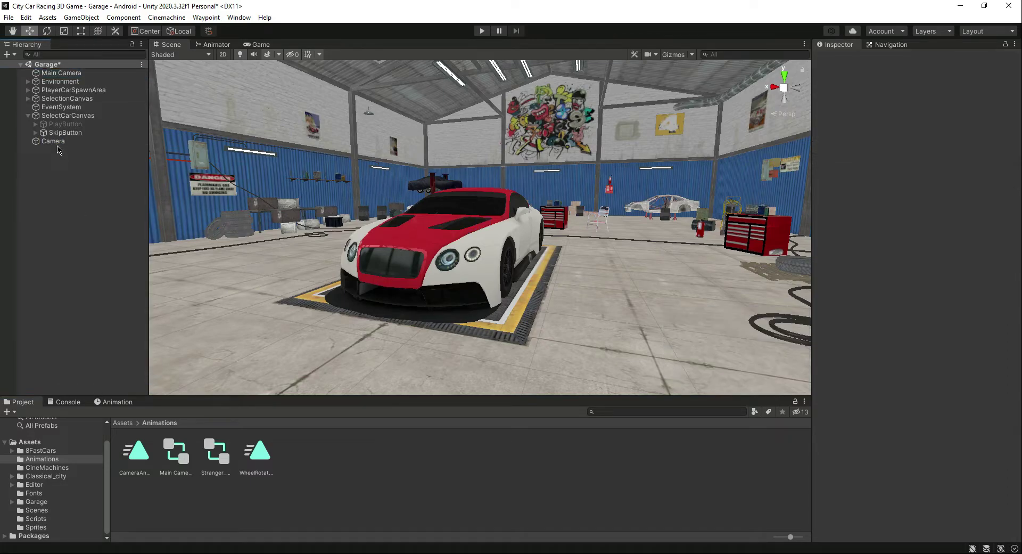
drag(53, 141, 77, 79)
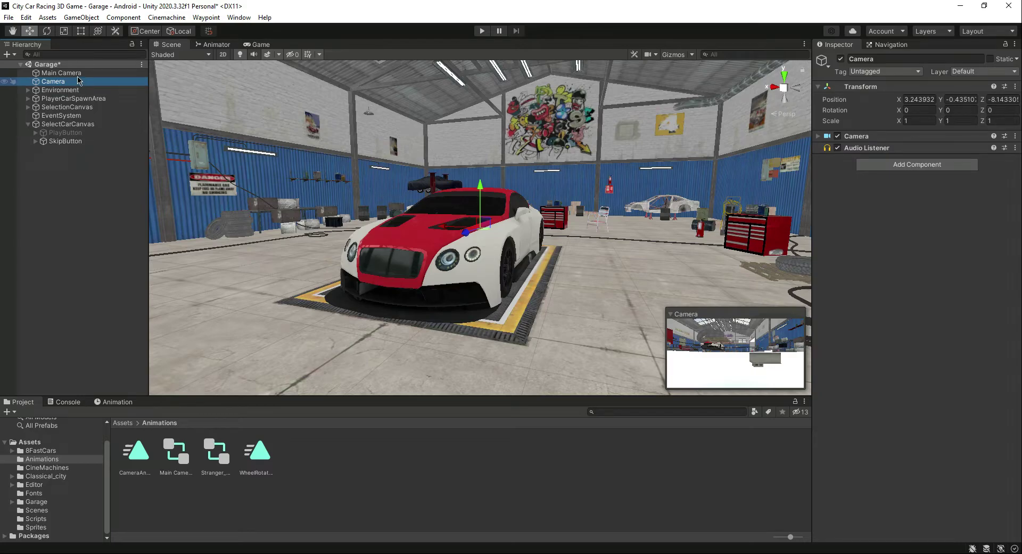
click(74, 73)
click(69, 81)
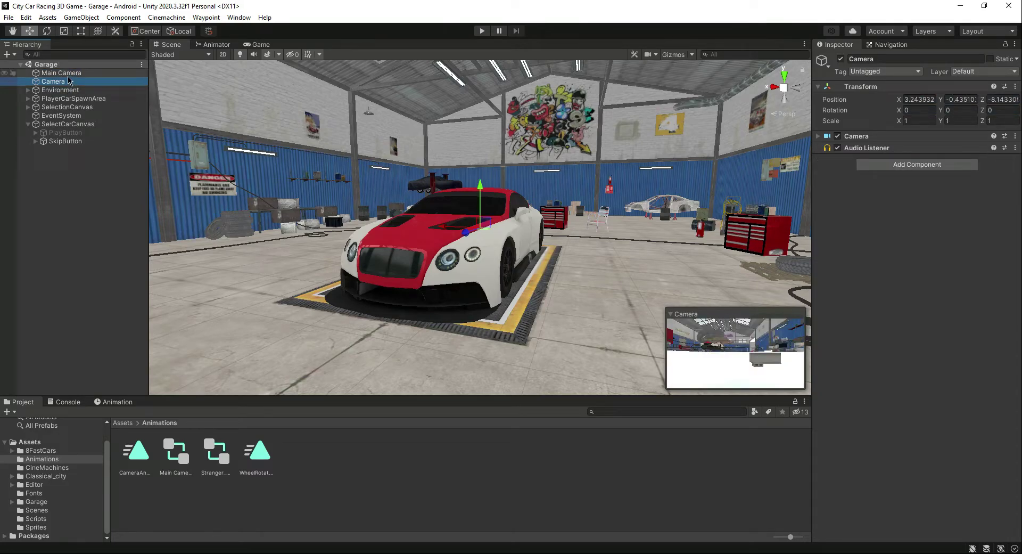
Reset the Camera's Transform, paste Main Camera's position and rotation, and save.
click(1015, 86)
click(1015, 98)
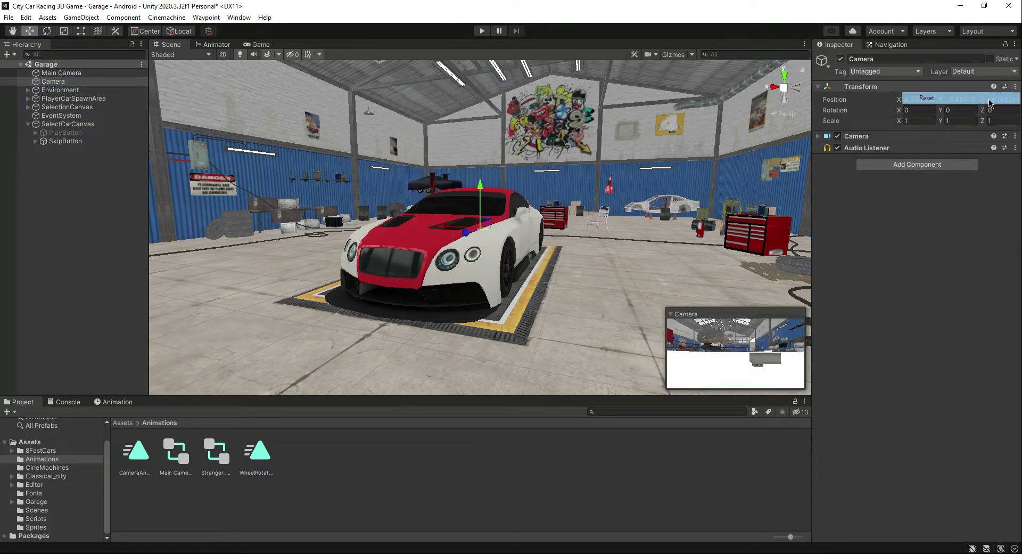
click(1015, 88)
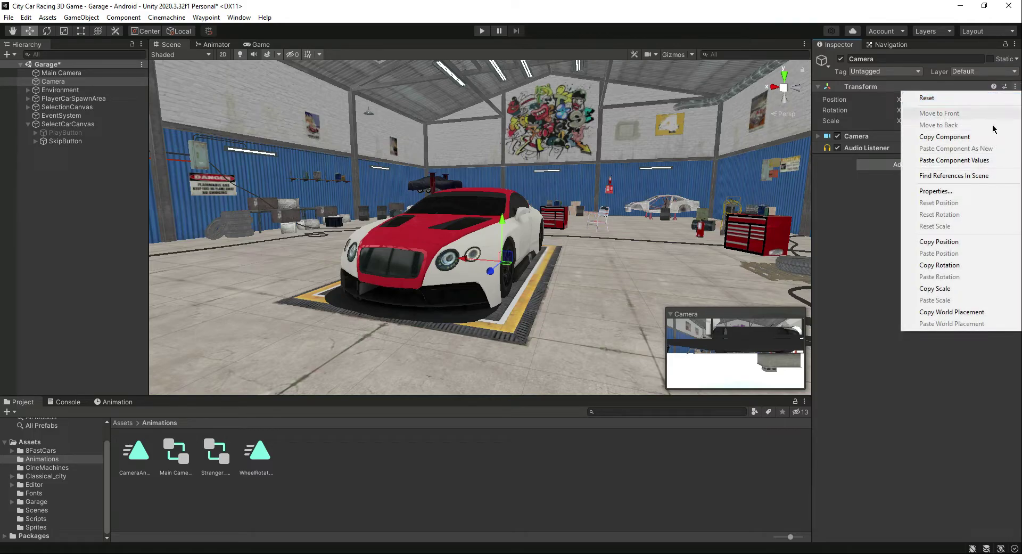
click(985, 161)
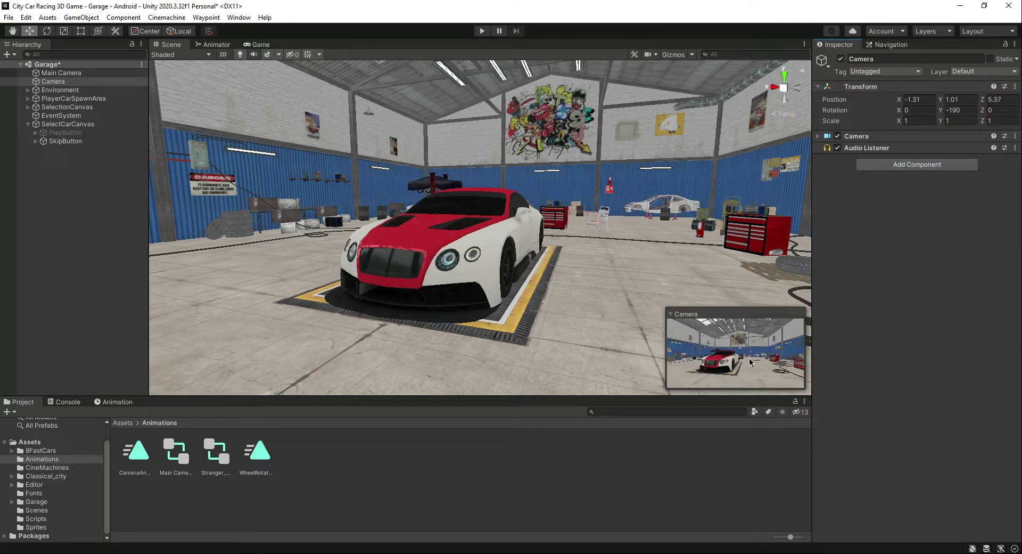
key(ctrl+s)
click(129, 403)
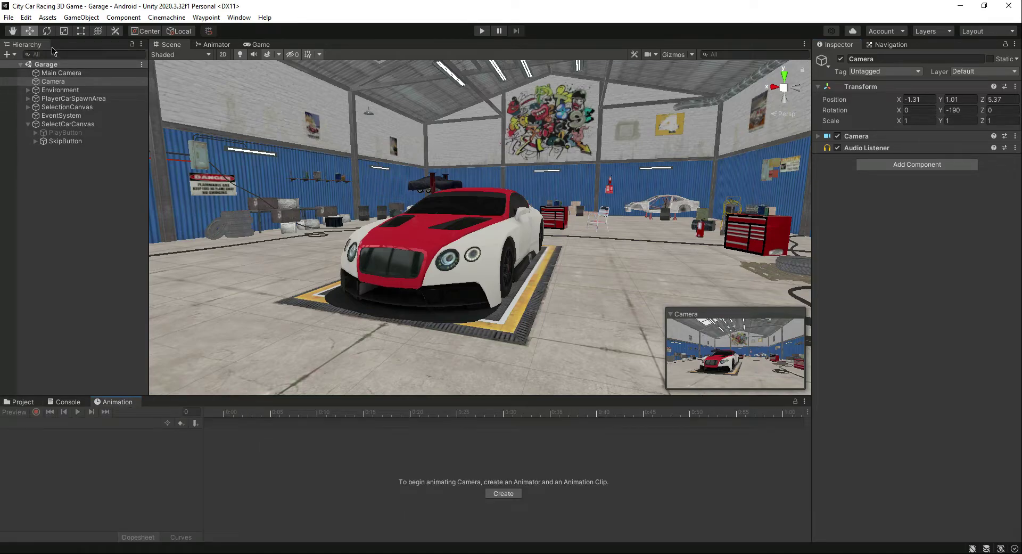
Preview the camera animation's last frame, deactivate both cameras, and save.
click(61, 73)
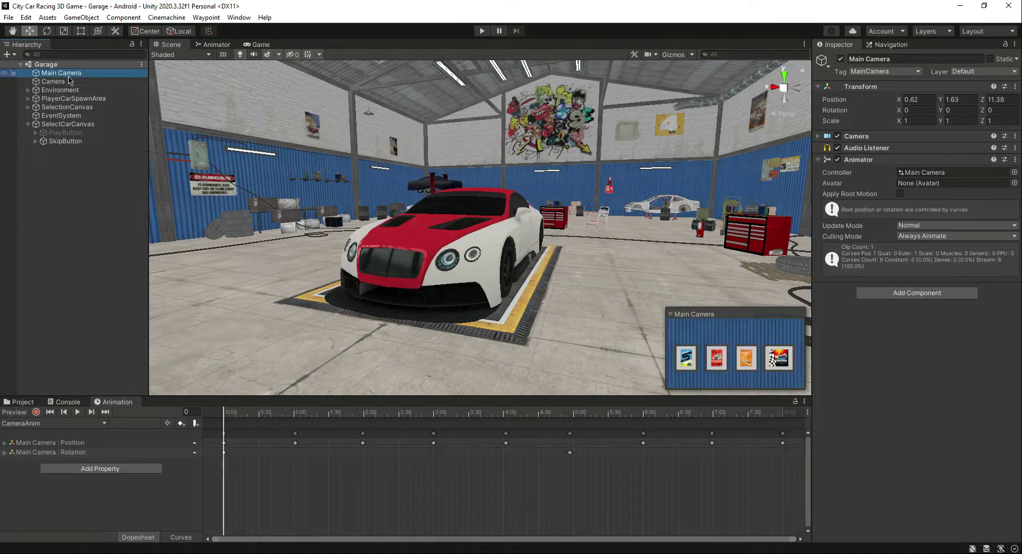
click(784, 414)
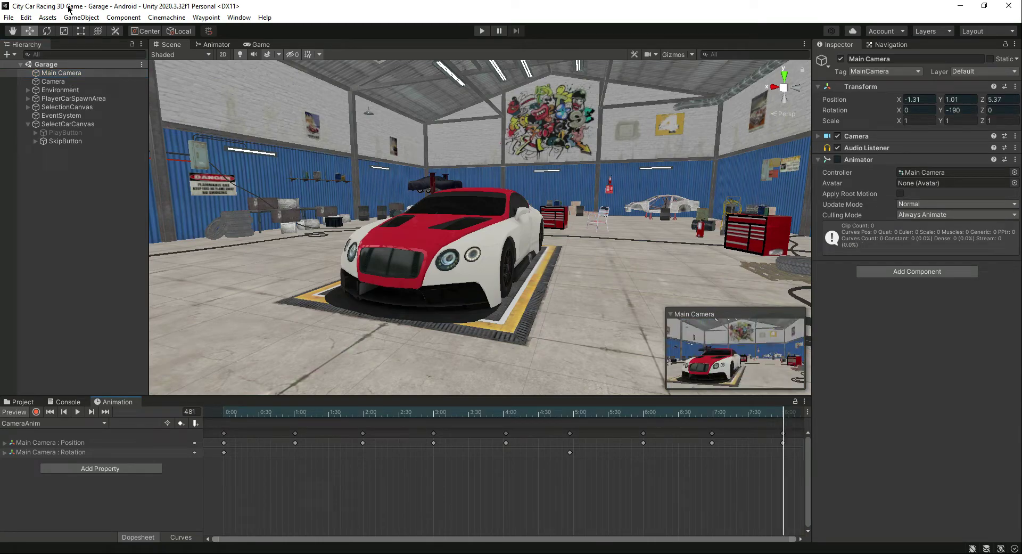
click(66, 73)
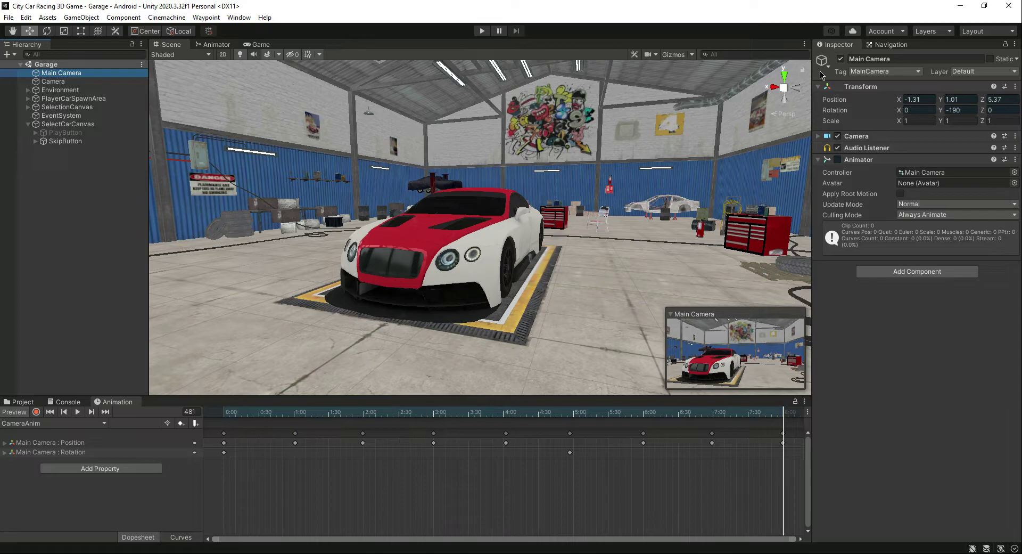
click(841, 59)
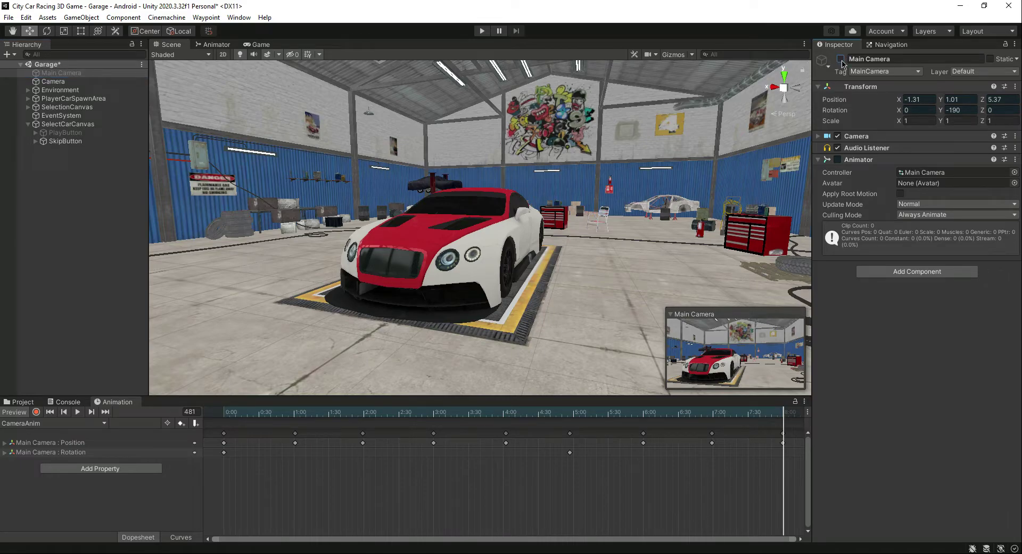
click(54, 81)
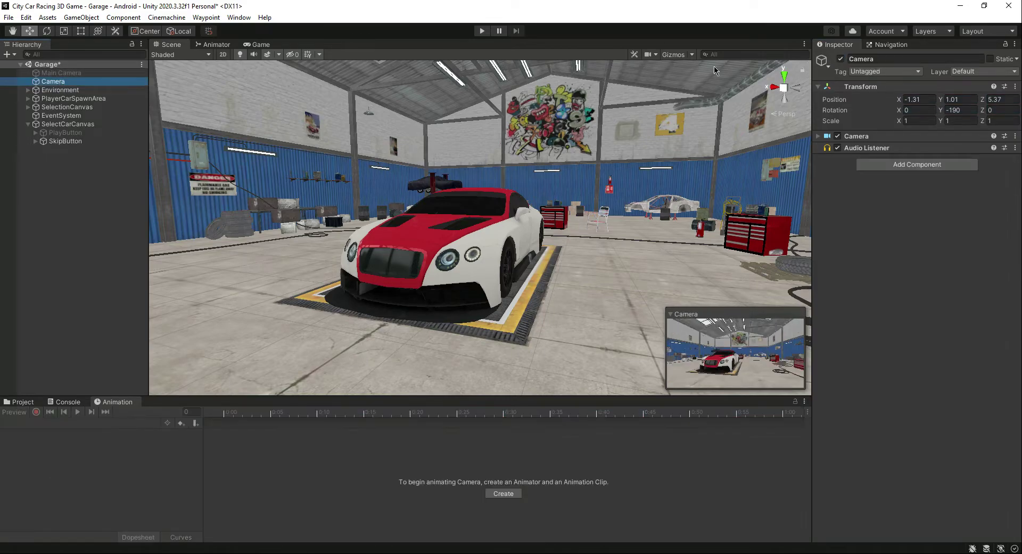
click(841, 59)
click(62, 73)
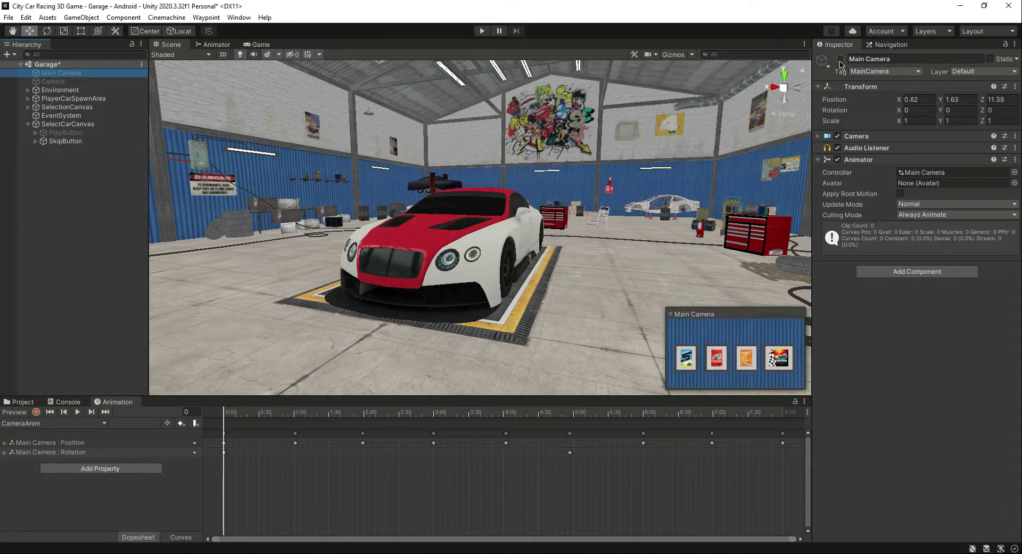
key(ctrl+s)
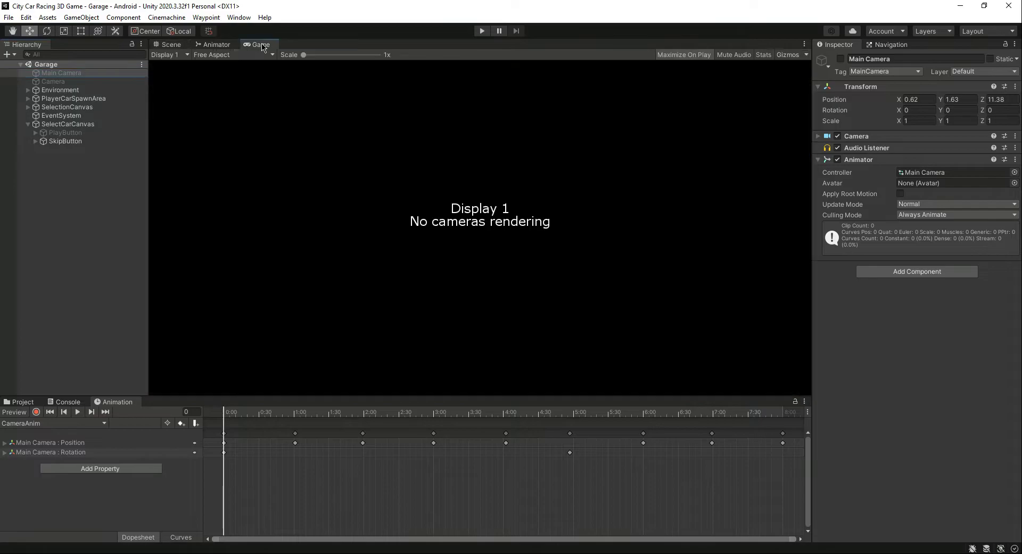
In the Game view, toggle Main Camera and the new Camera, ending with Main Camera active, and save.
click(258, 44)
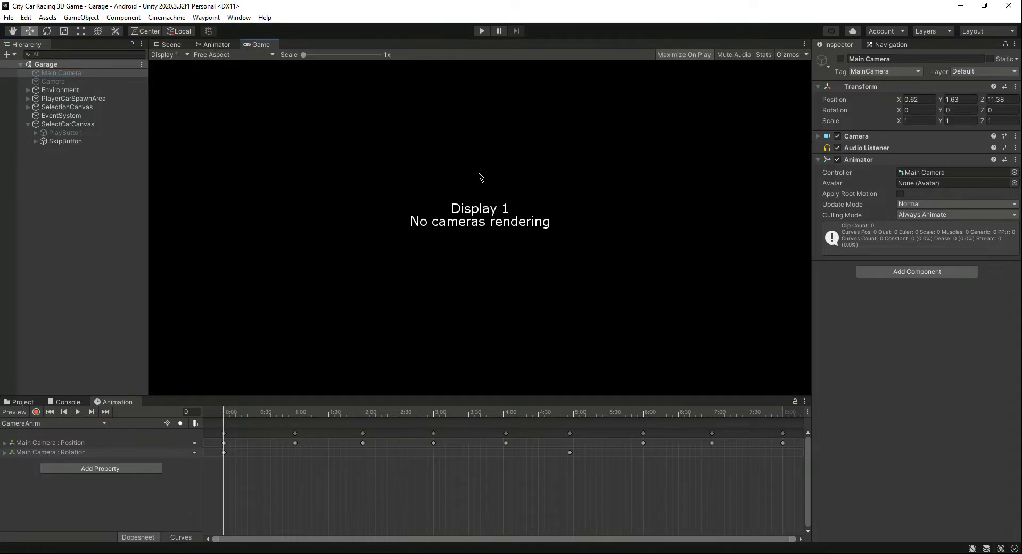
click(60, 90)
click(61, 73)
click(840, 59)
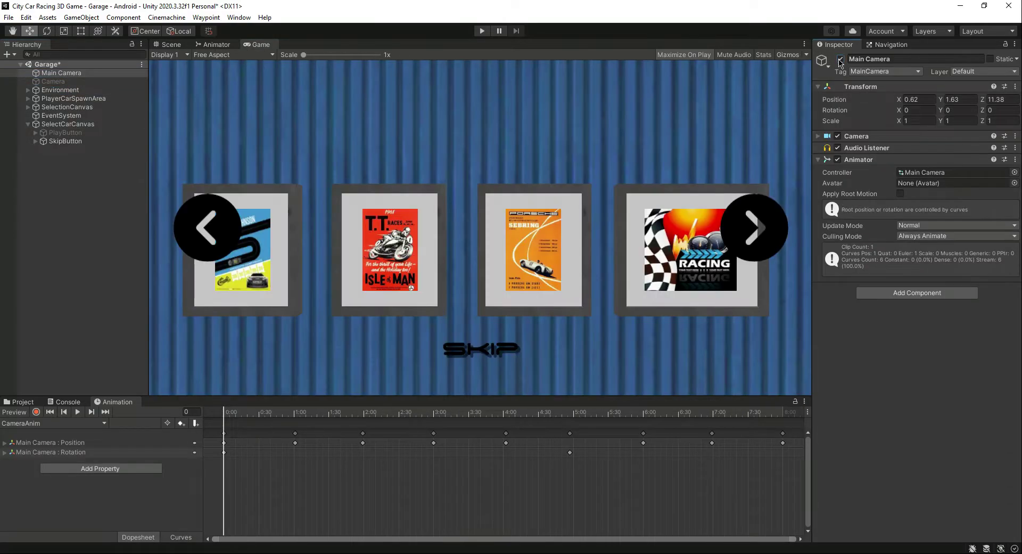
click(840, 59)
click(54, 81)
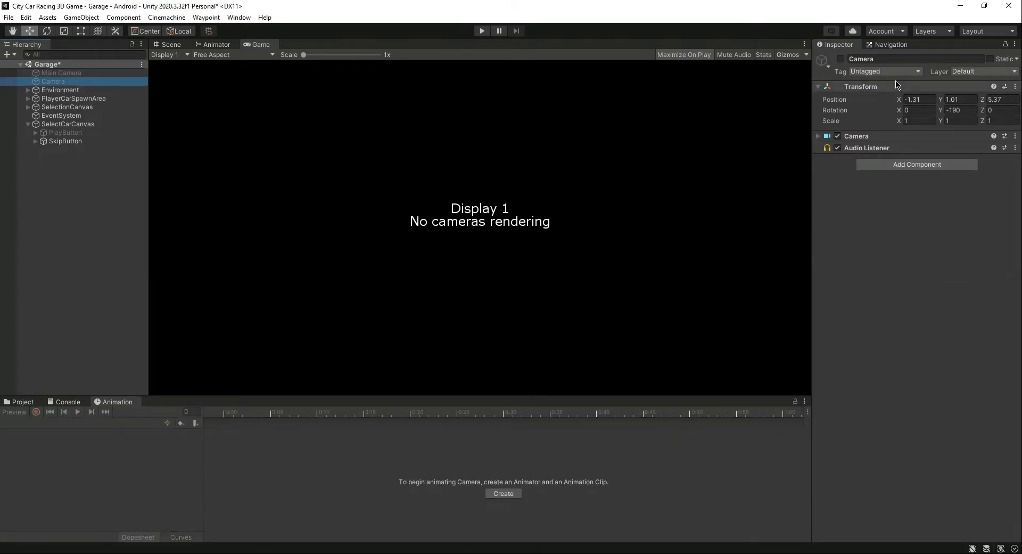
click(841, 59)
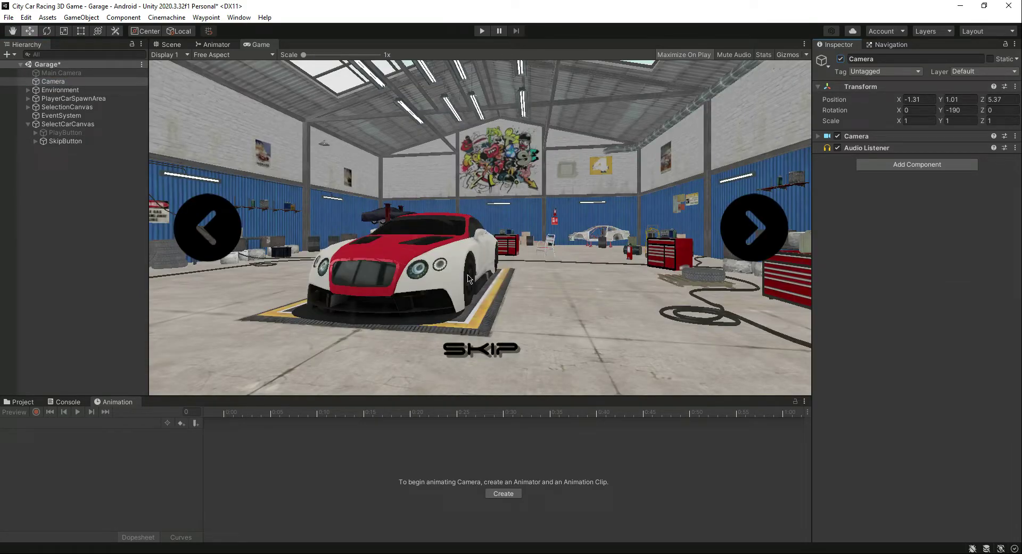
click(87, 74)
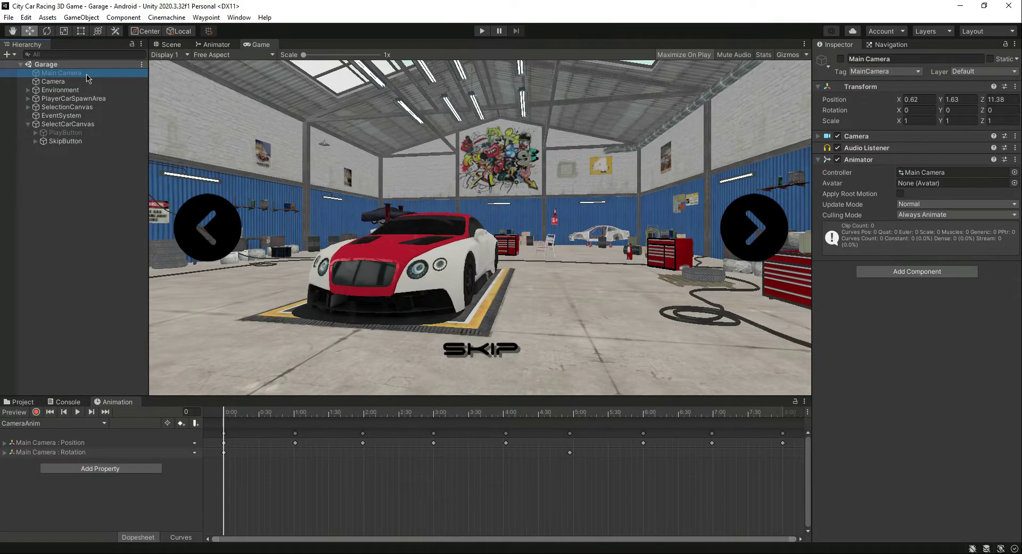
click(840, 59)
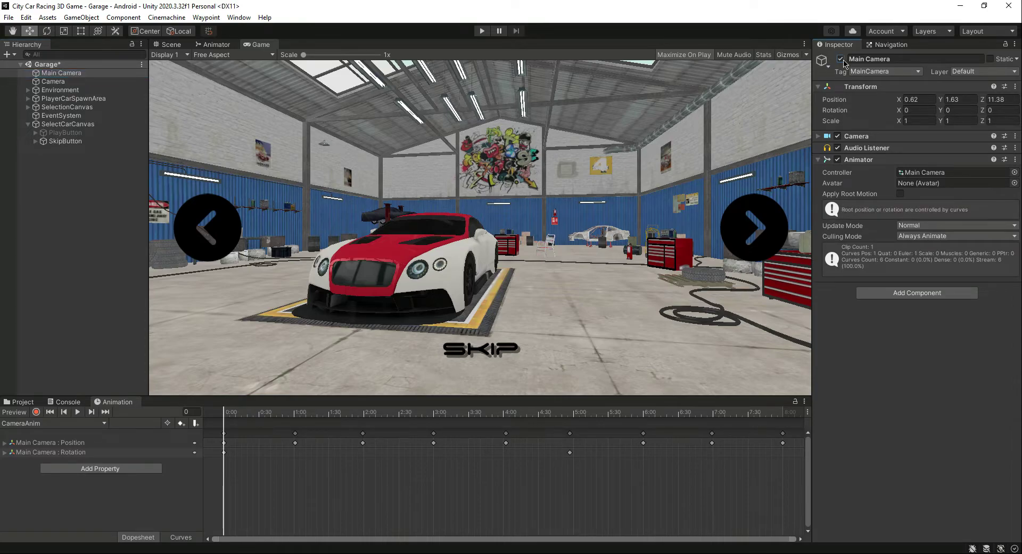
key(ctrl+s)
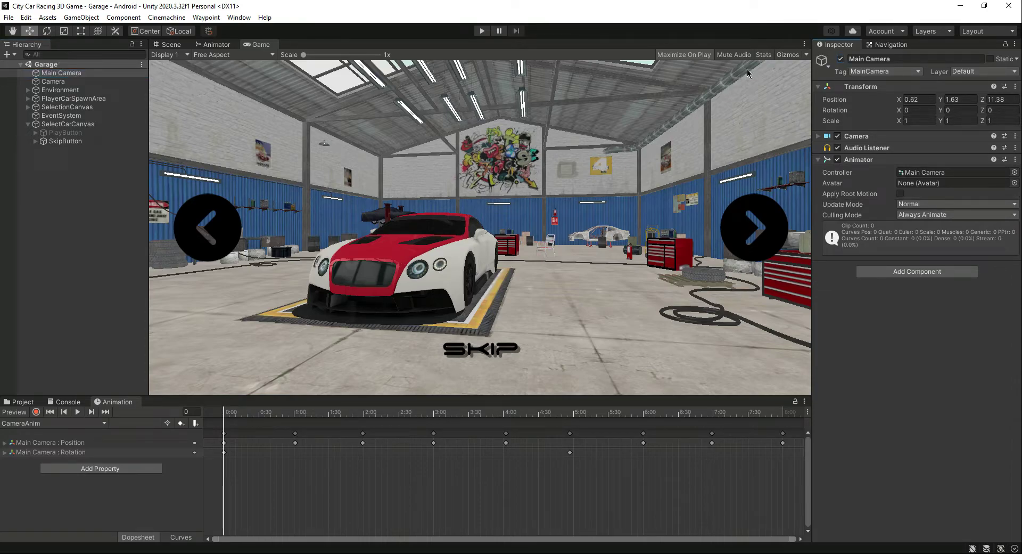
Deactivate the new Camera and bring CarSelection.cs up in the code editor.
click(96, 224)
click(170, 44)
click(64, 81)
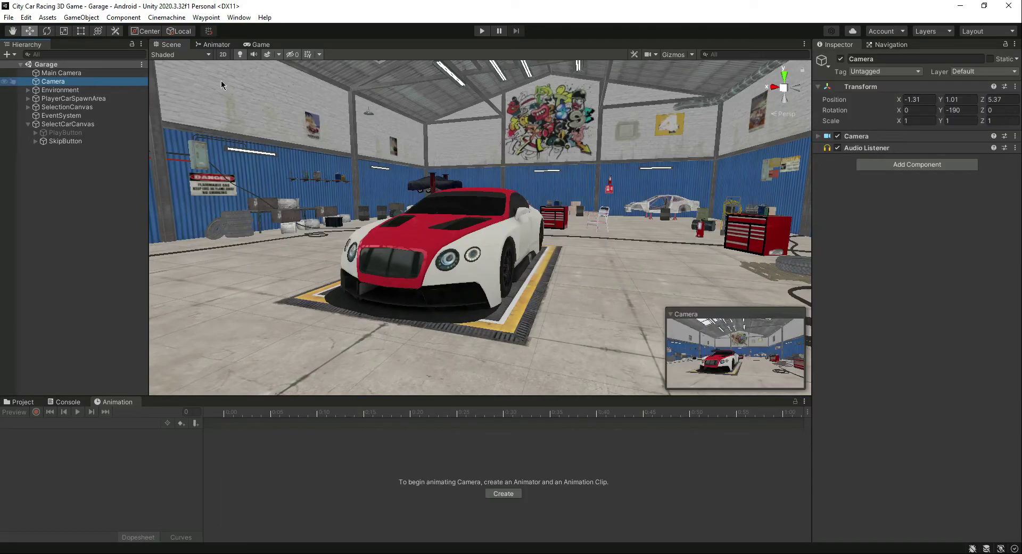
click(841, 59)
click(88, 200)
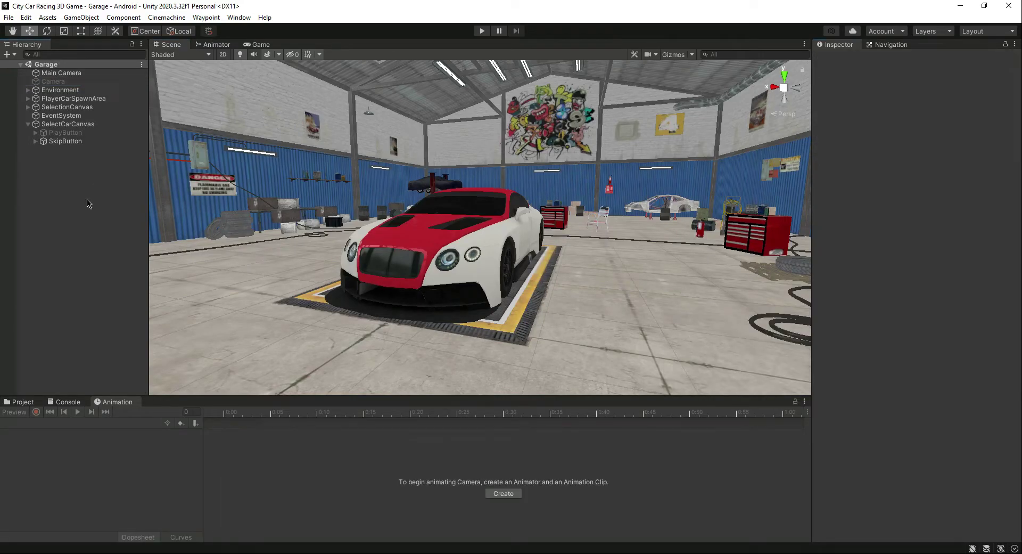
click(31, 400)
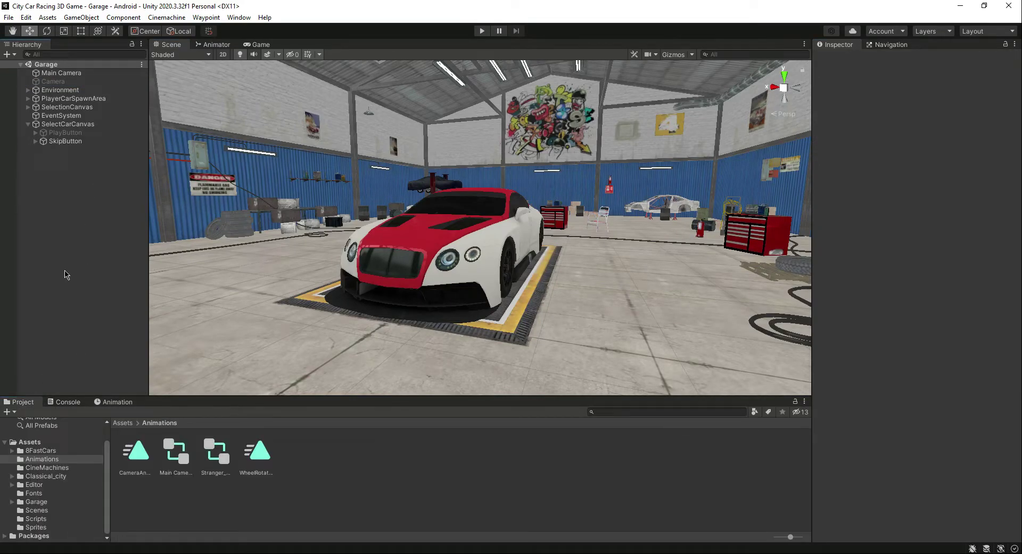
click(65, 141)
click(54, 82)
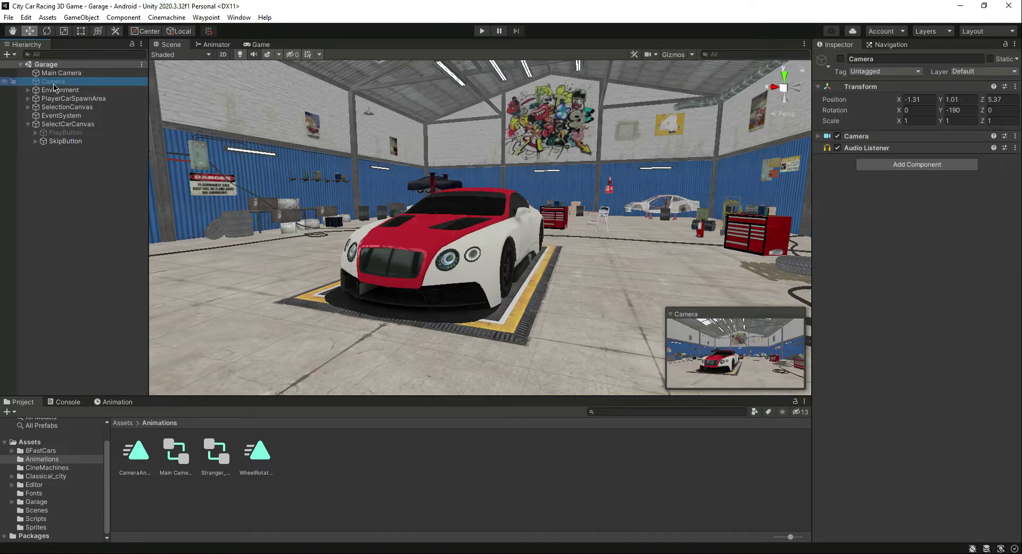
click(86, 197)
key(alt+Tab)
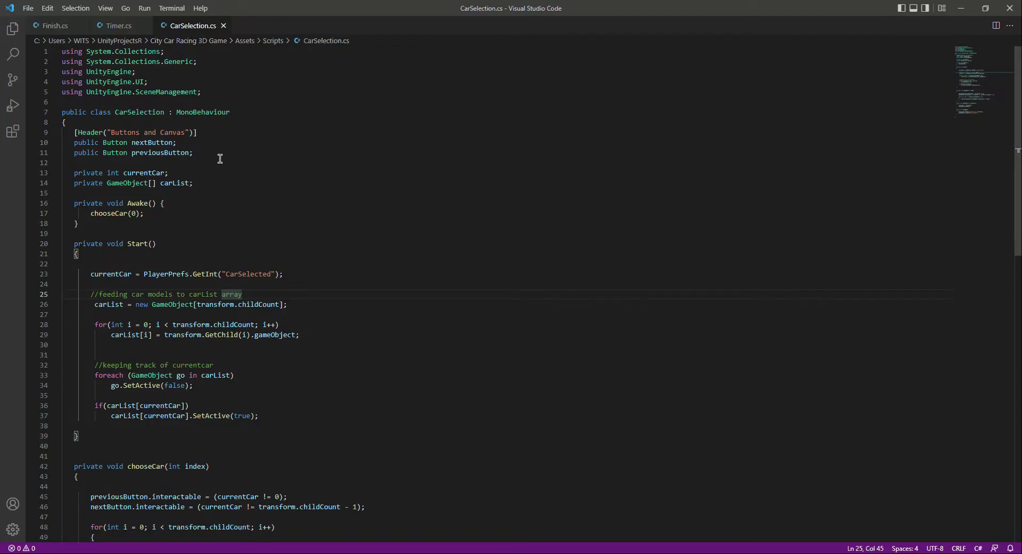
Add a [Header("Buttons and Canvas")] line with a public Button nextButton; field below it.
click(240, 155)
key(Return)
key(Return)
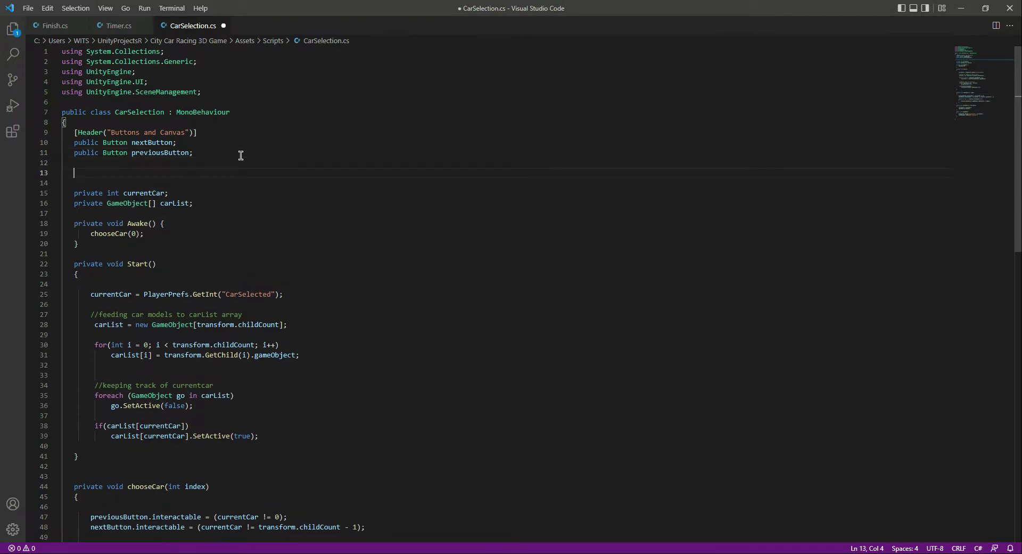
text([Header)
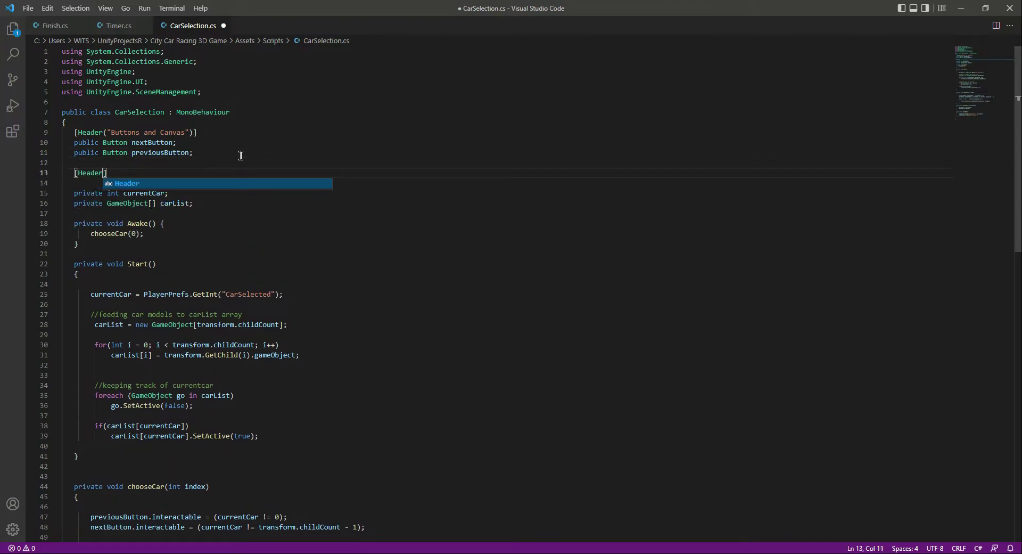
text(()
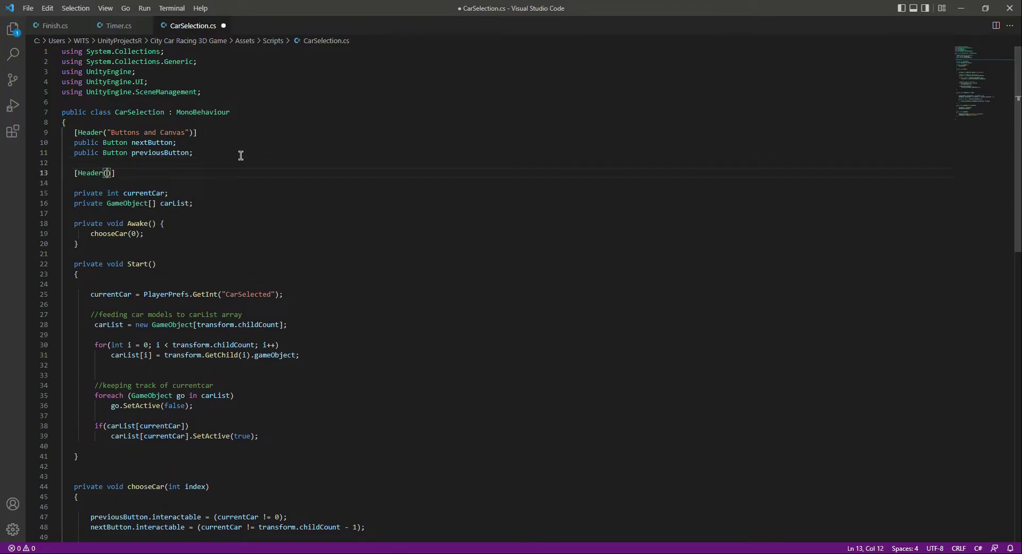
text("Buttons and Canvas)
key(End)
key(Return)
text(p)
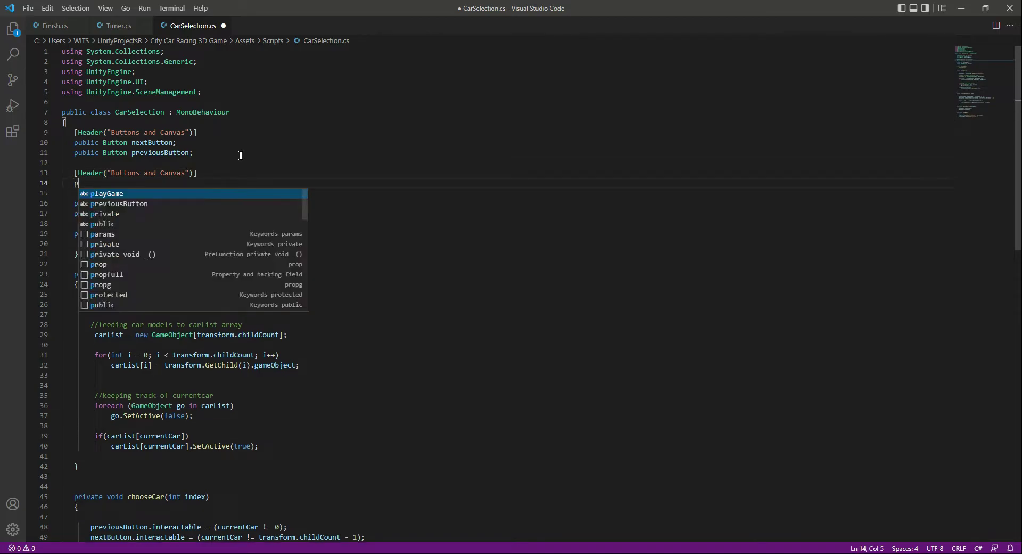
text(ublic But)
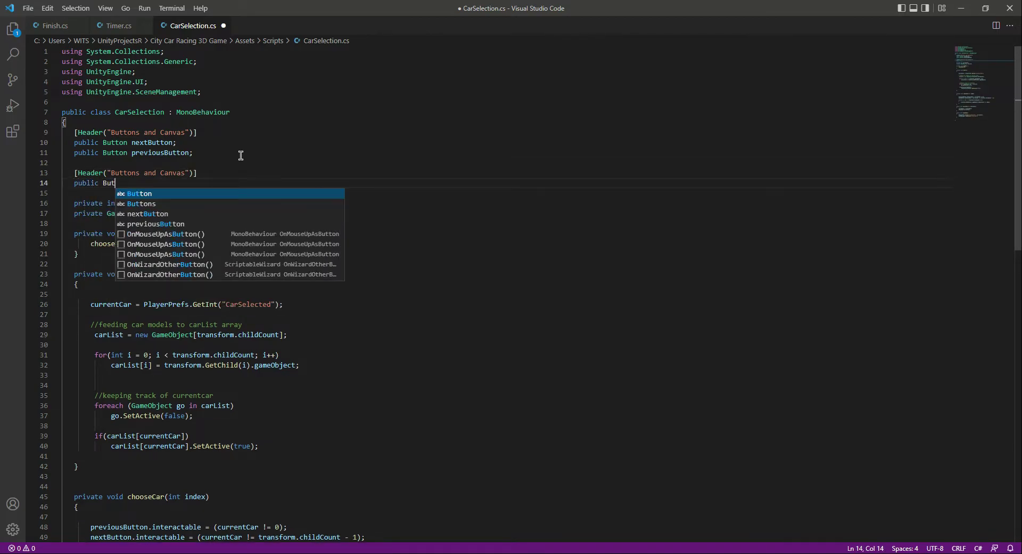
text(ton ca)
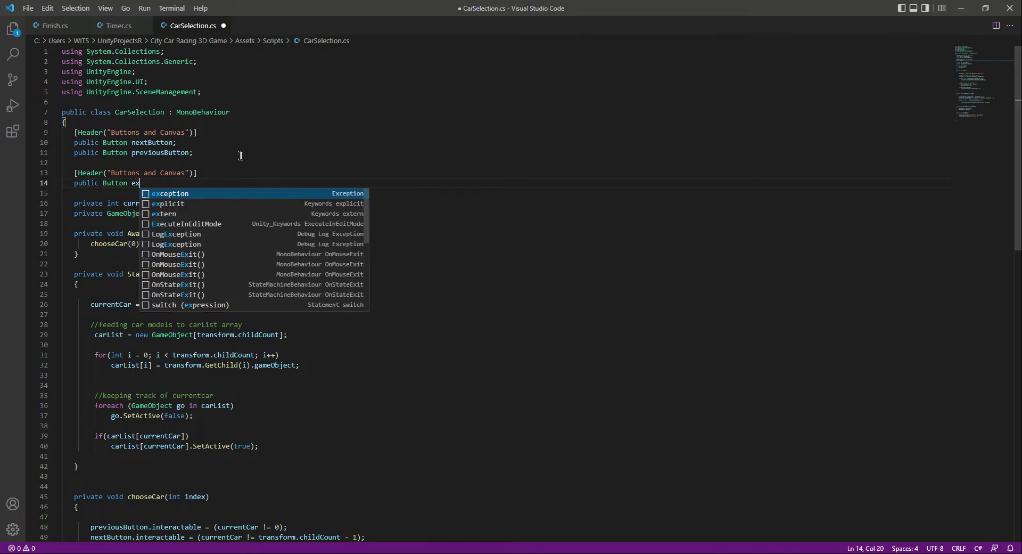
key(BackSpace)
key(BackSpace)
text(nextButton)
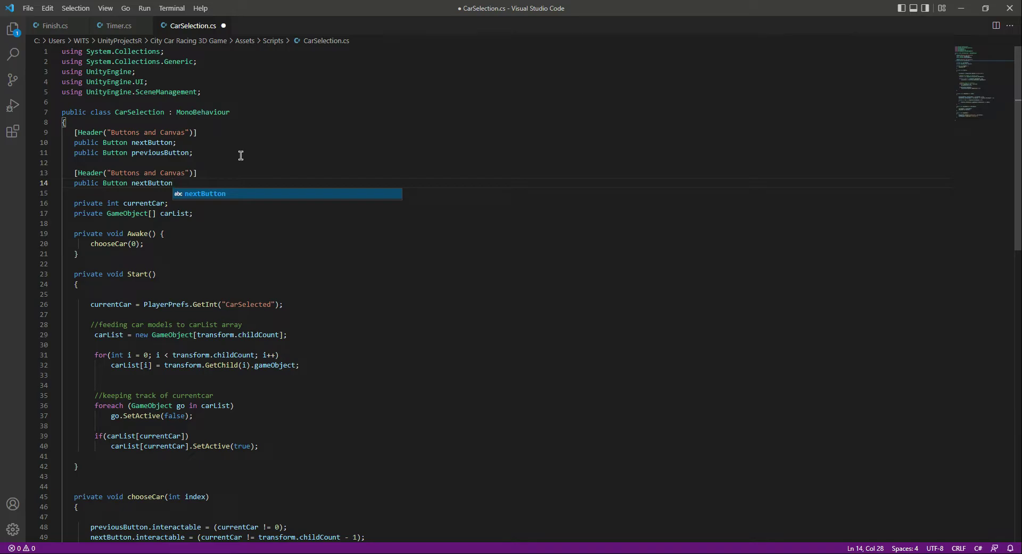
text(;)
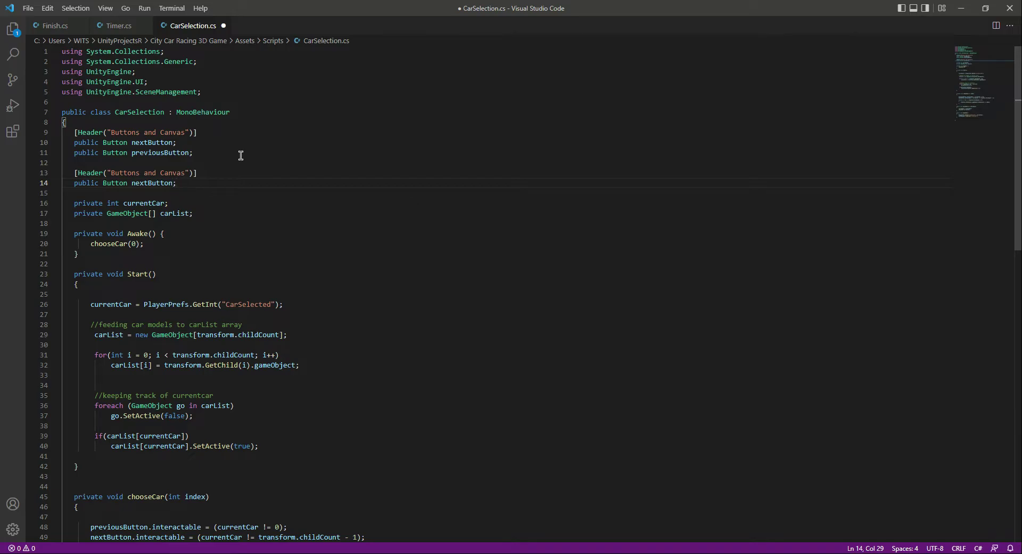
key(Return)
Remove the duplicated Button declarations, leaving only 'public' on line 14.
drag(73, 153, 222, 149)
key(ctrl+c)
click(139, 189)
key(ctrl+v)
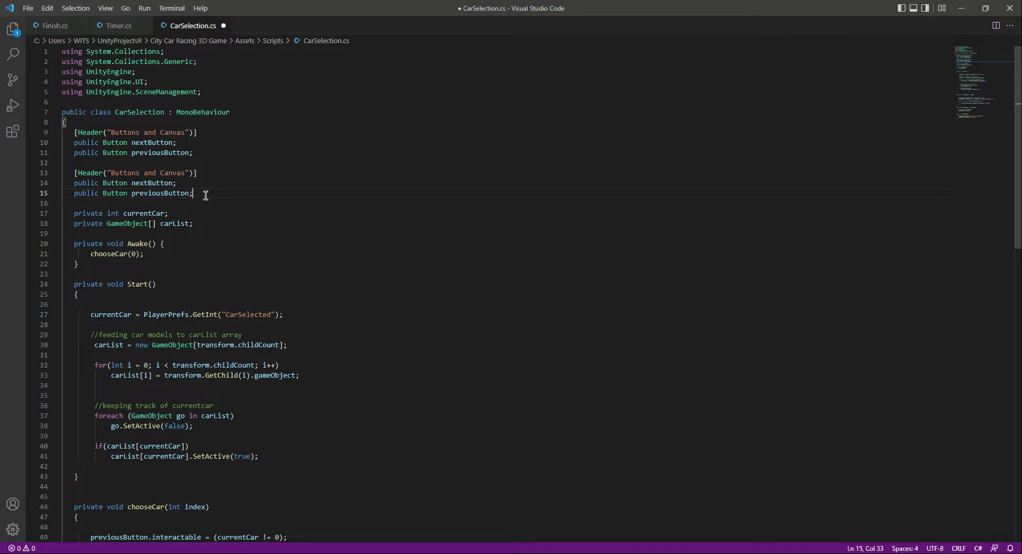
key(Return)
text(public)
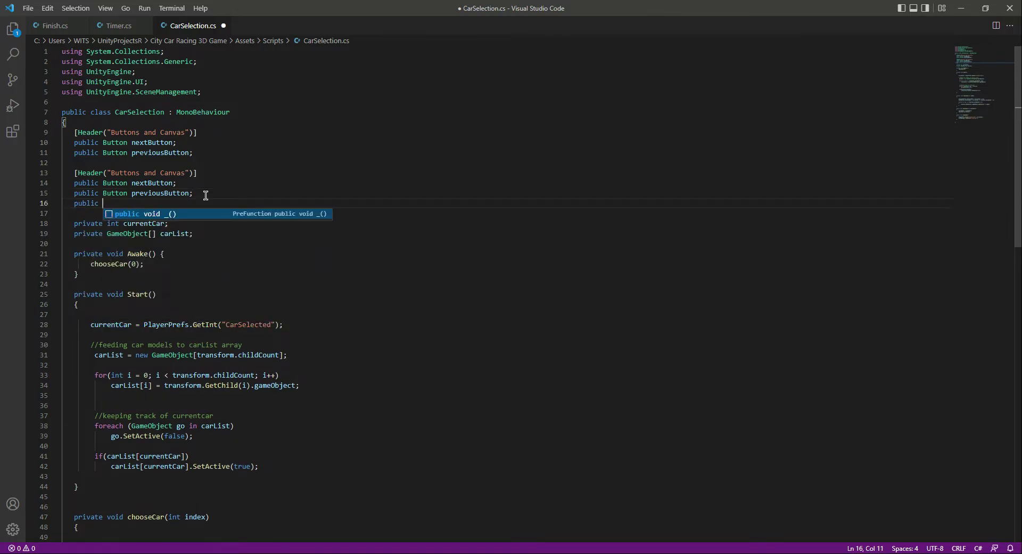
key(Escape)
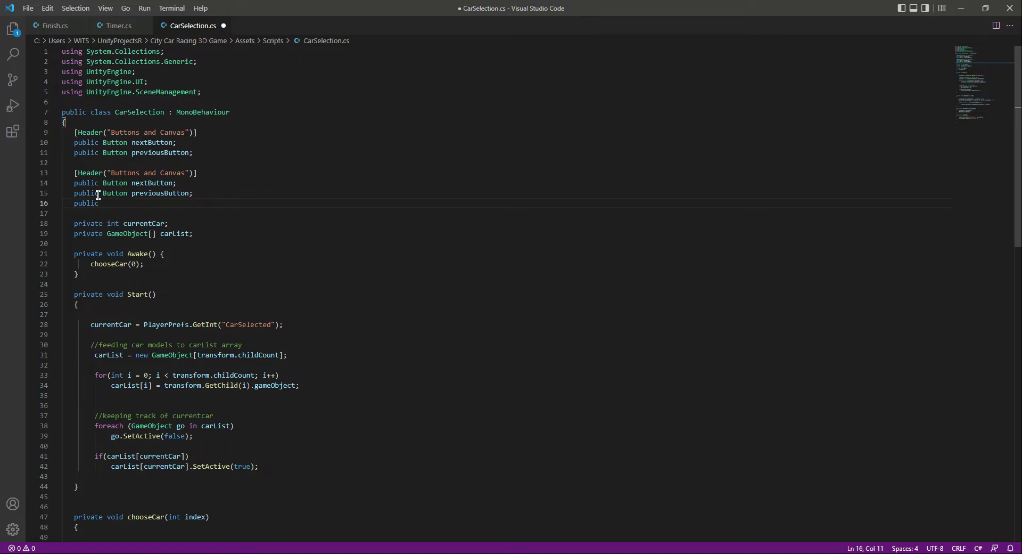
drag(74, 184, 277, 191)
key(BackSpace)
key(BackSpace)
key(BackSpace)
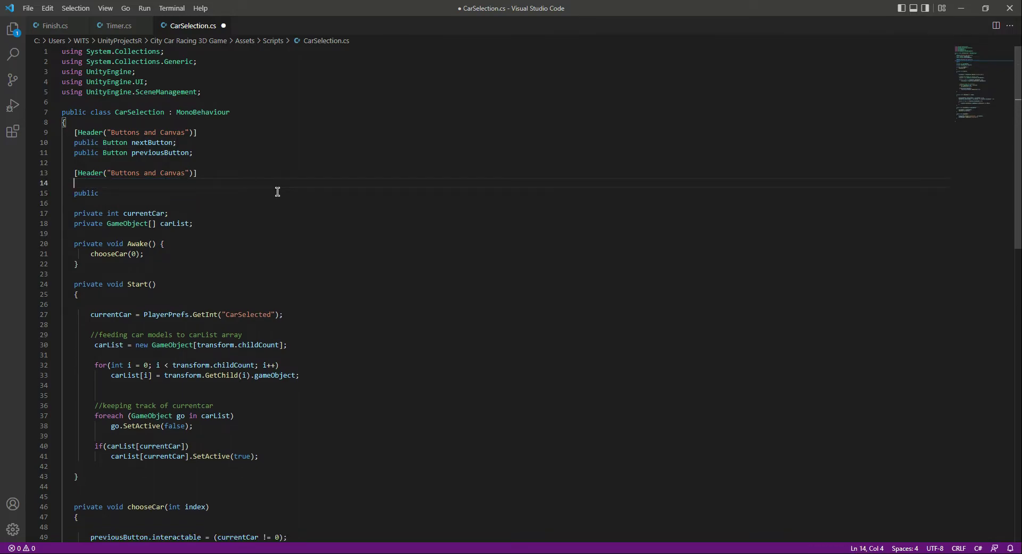
click(159, 186)
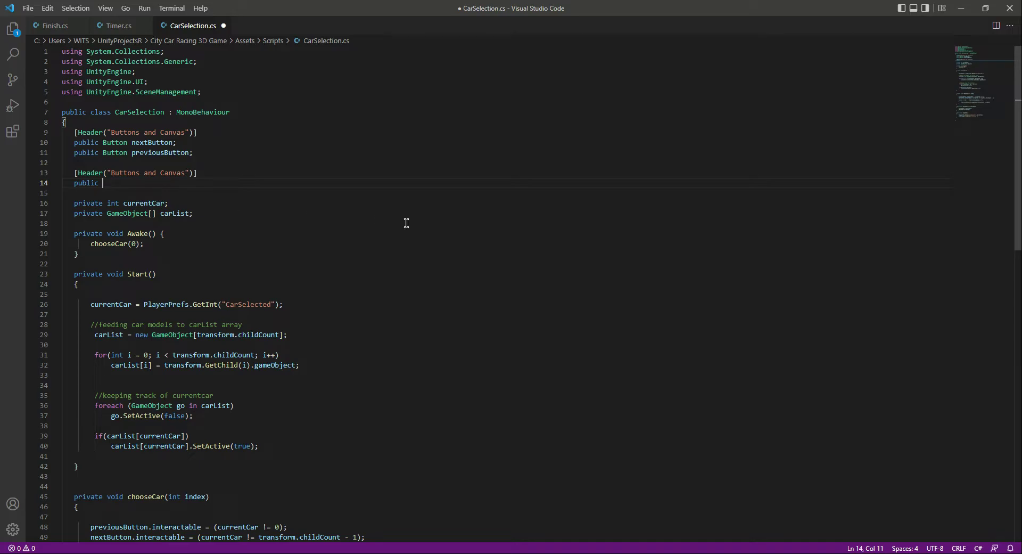
key(alt+Tab)
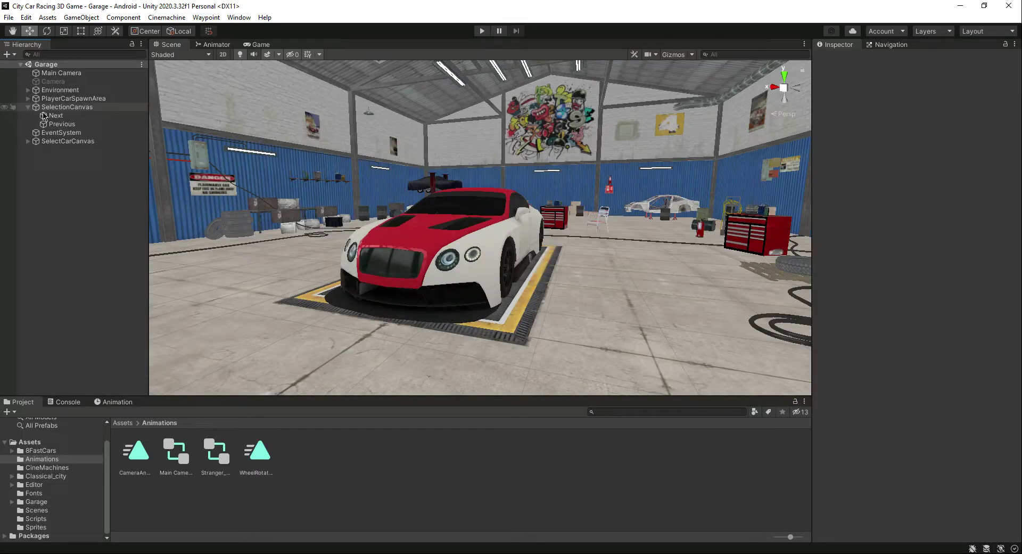
Re-enable SelectionCanvas, check the selection screen in the Game view, and save the Garage scene.
click(56, 116)
key(Down)
key(Up)
key(Down)
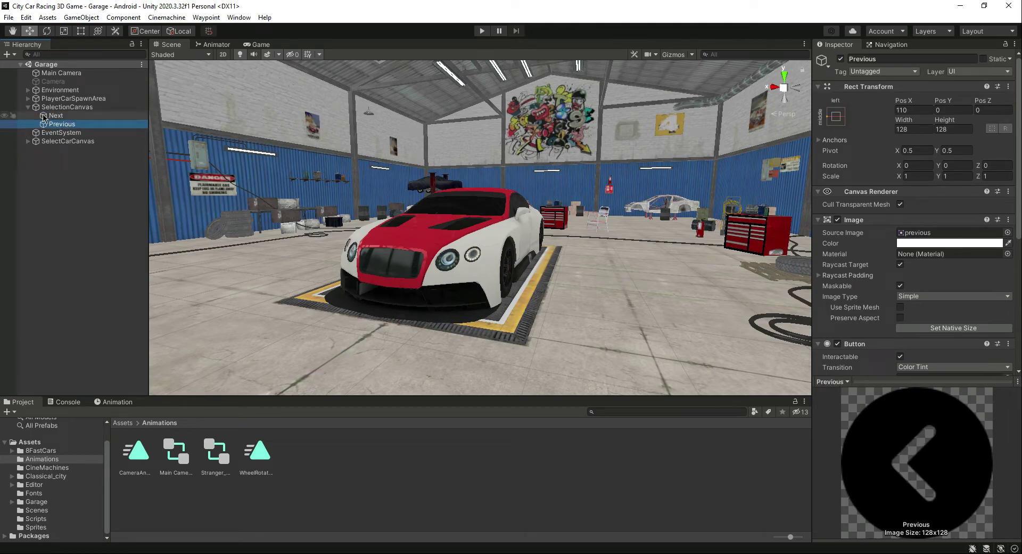
click(28, 107)
key(Up)
click(77, 116)
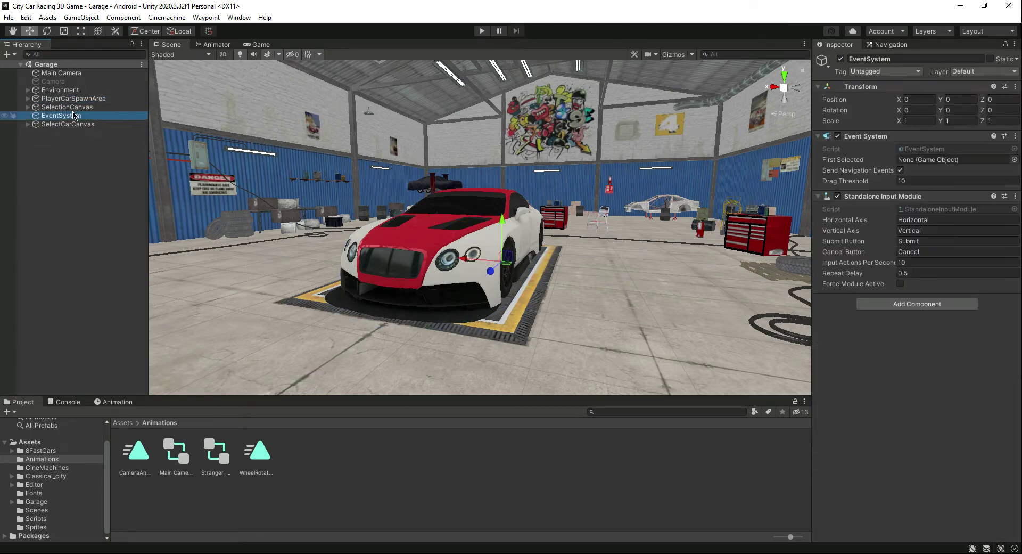
click(68, 108)
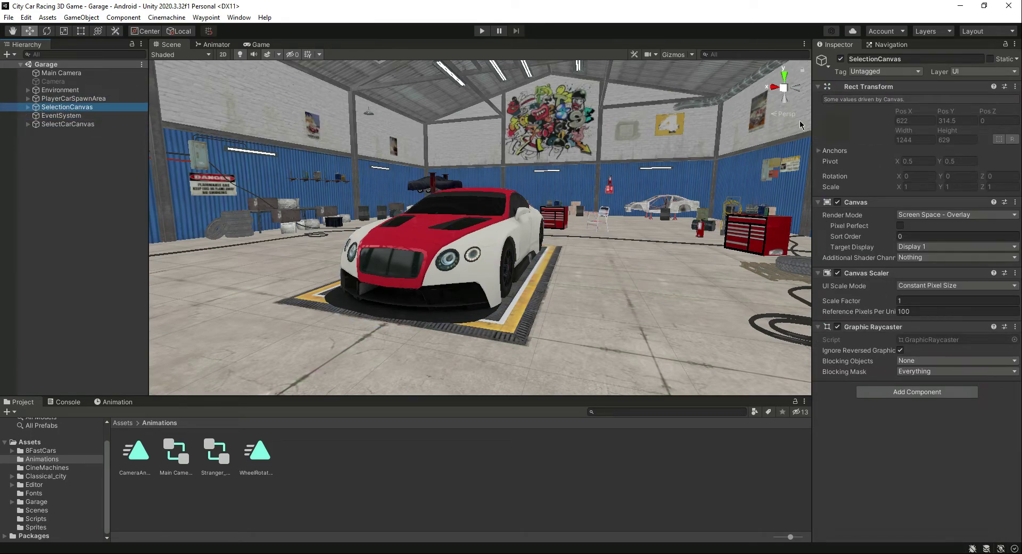
click(258, 45)
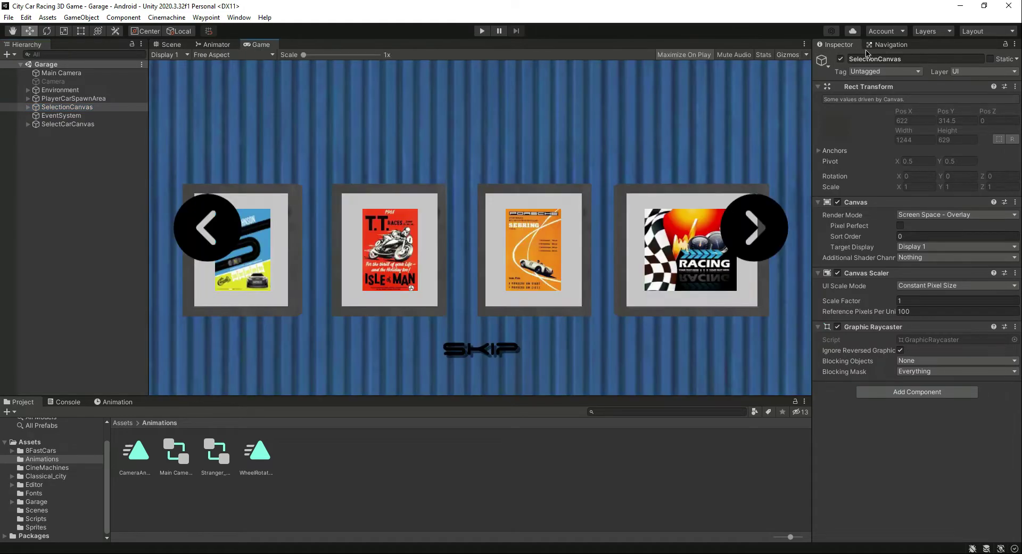
click(841, 61)
click(15, 220)
key(ctrl+s)
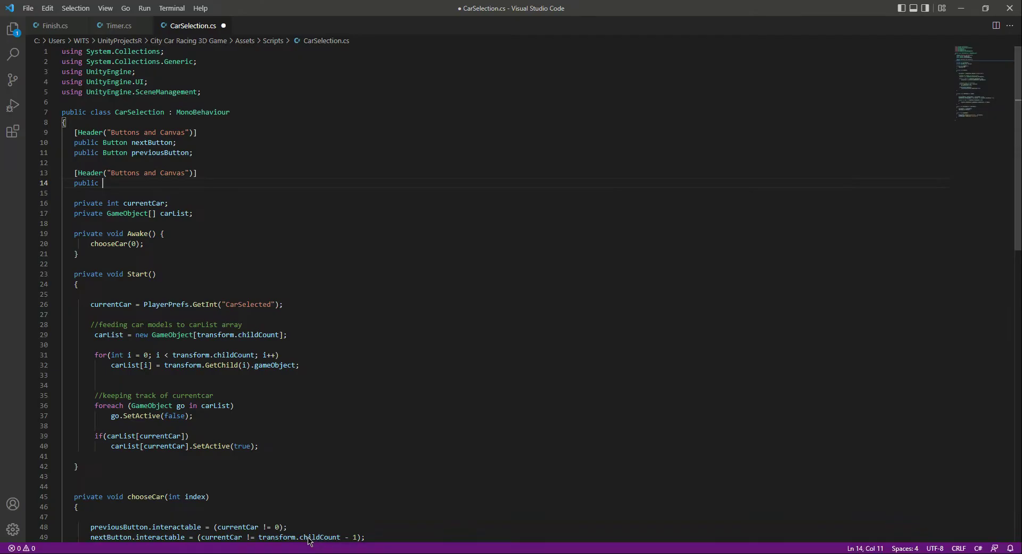
Complete 'public GameObject SelectionCanvas;' on line 14 and type 'public GameObject Skip' below it.
text(GameObject Selec)
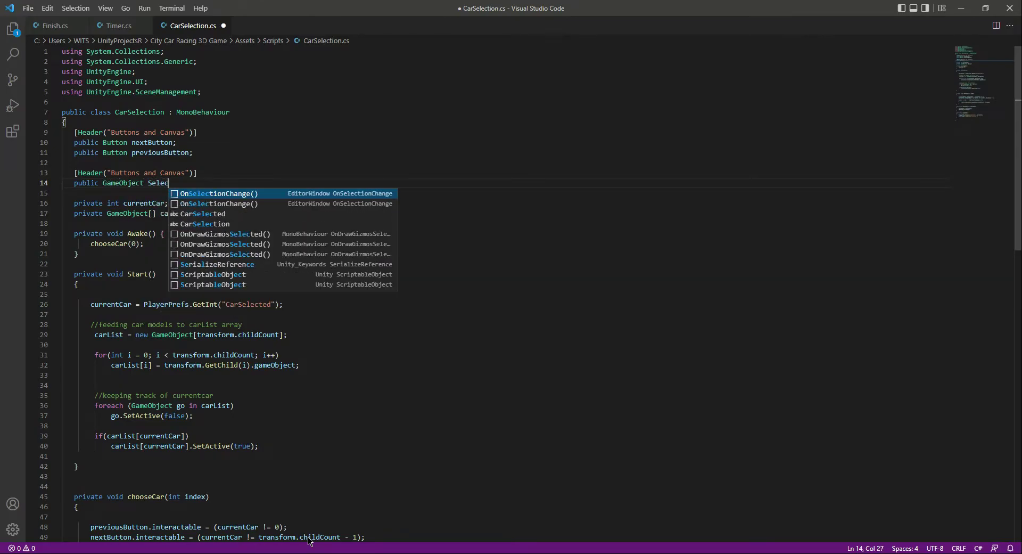
text(tionCanva)
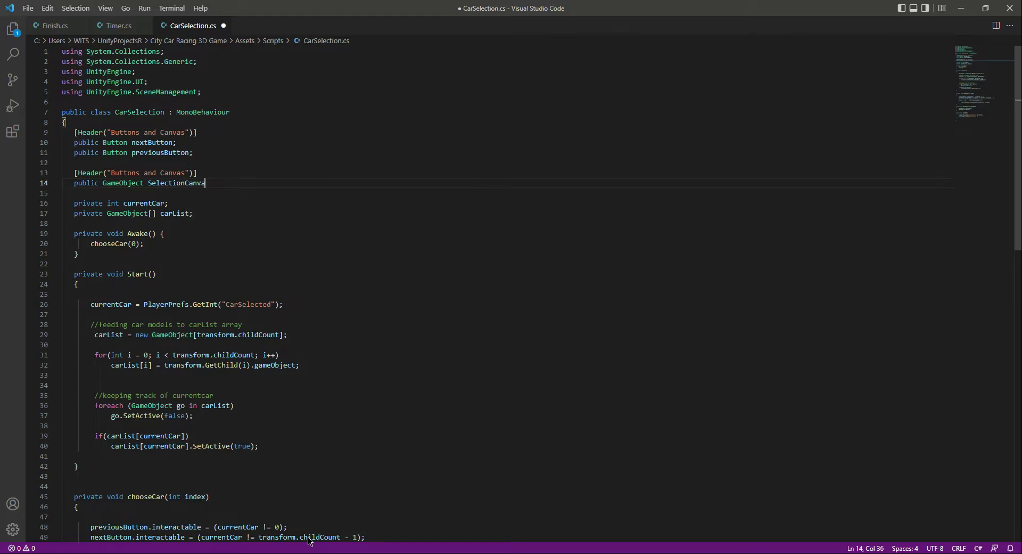
text(s;)
key(Return)
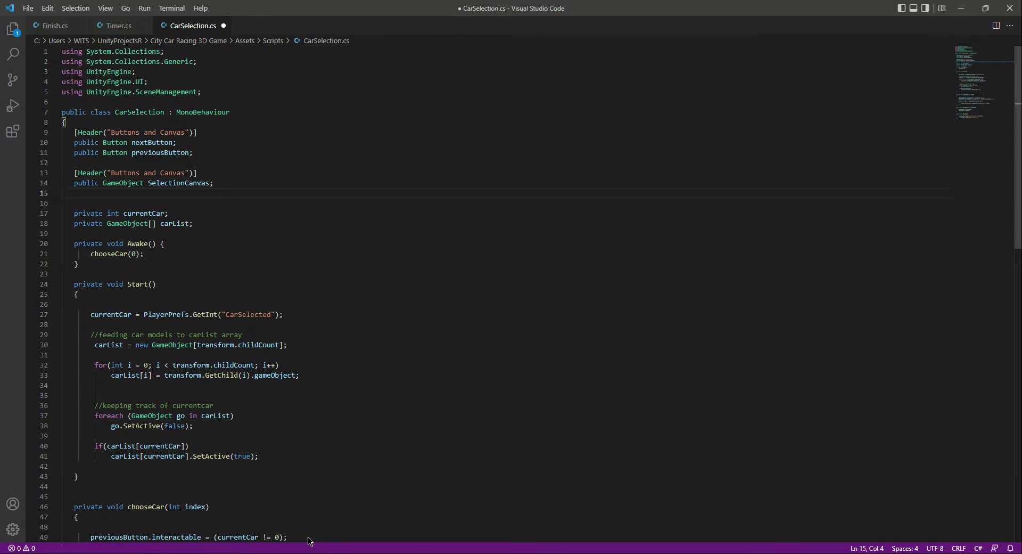
text(public )
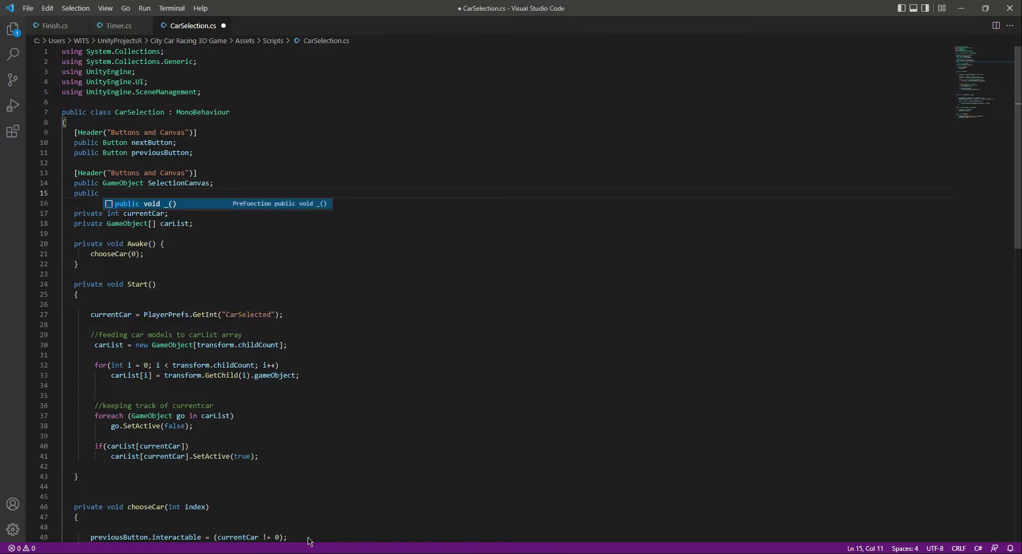
text(GameObjec)
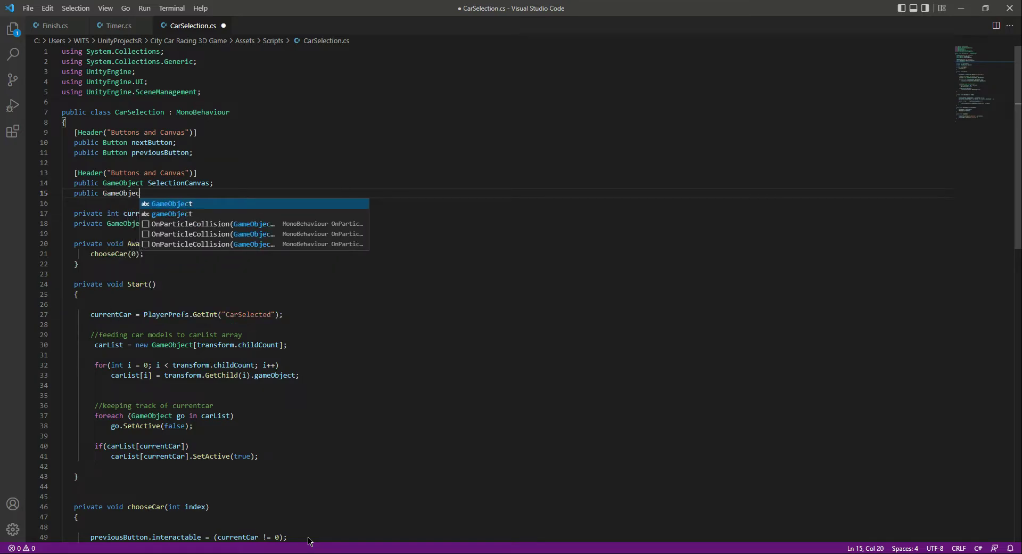
text(t Skip)
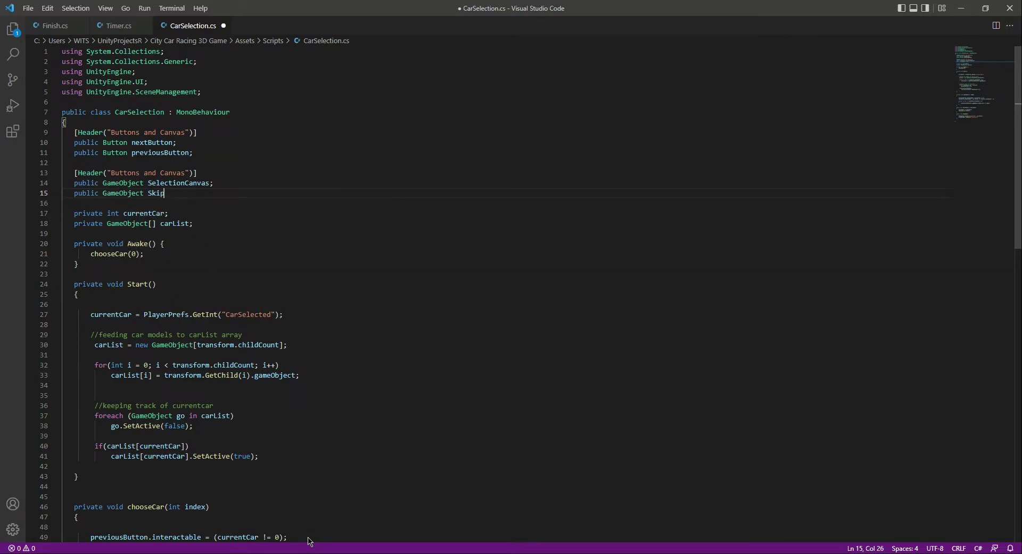